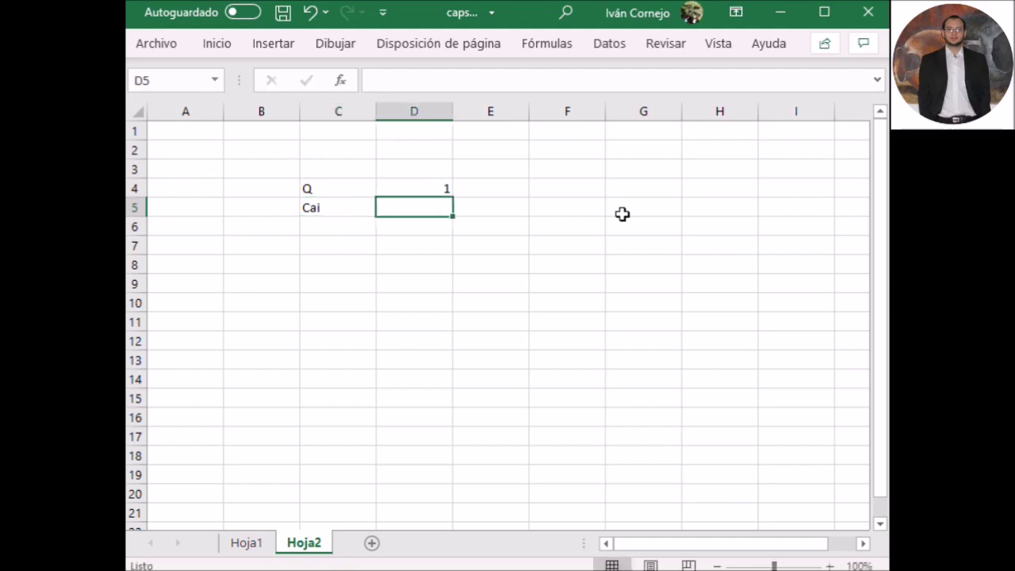
Enter 10 as the Cai value in D5 and add the parameter k with value 2 in row 6
{"action": "type", "text": "10"}
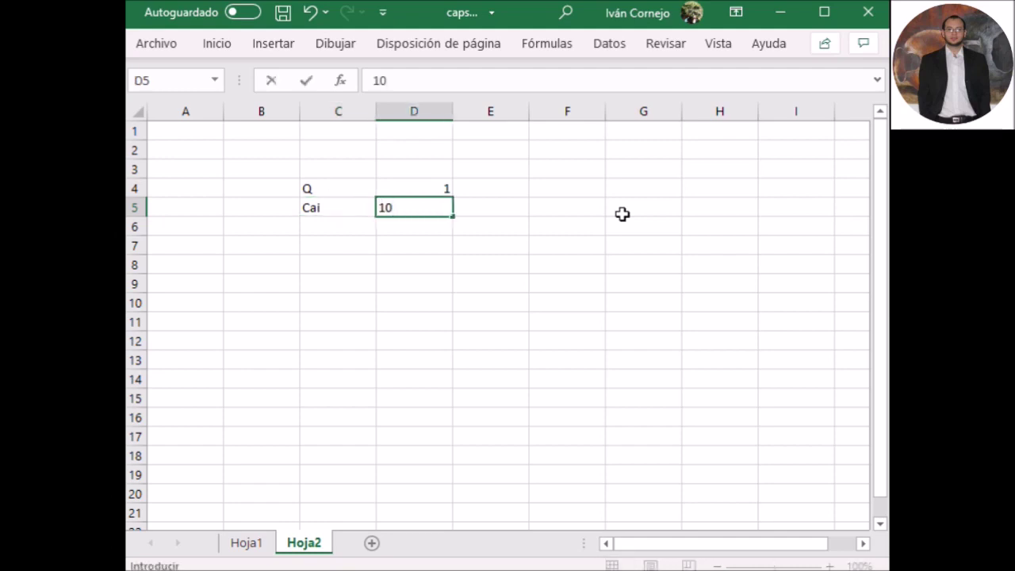
{"action": "key", "text": "Return"}
{"action": "type", "text": "k"}
{"action": "key", "text": "Tab"}
{"action": "type", "text": "2"}
{"action": "key", "text": "Tab"}
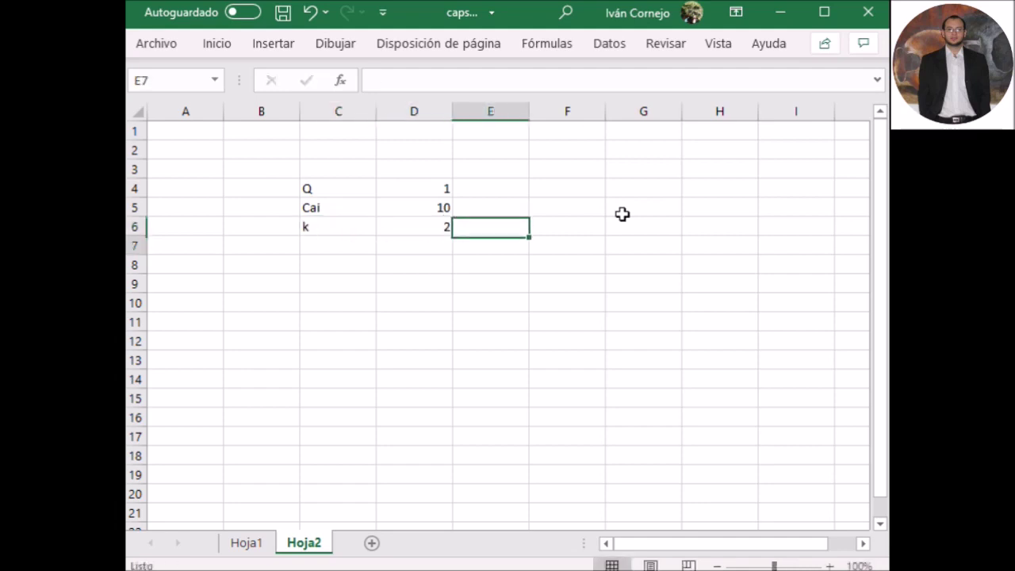
{"action": "key", "text": "Return"}
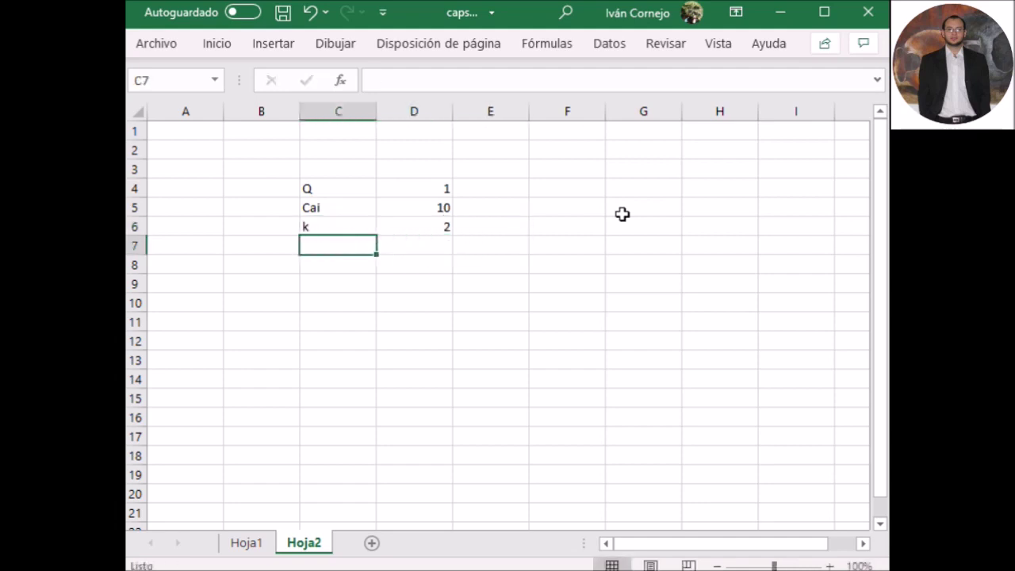
Add the parameters V with value 10 and N with value 100 in rows 7 and 8
{"action": "type", "text": "V"}
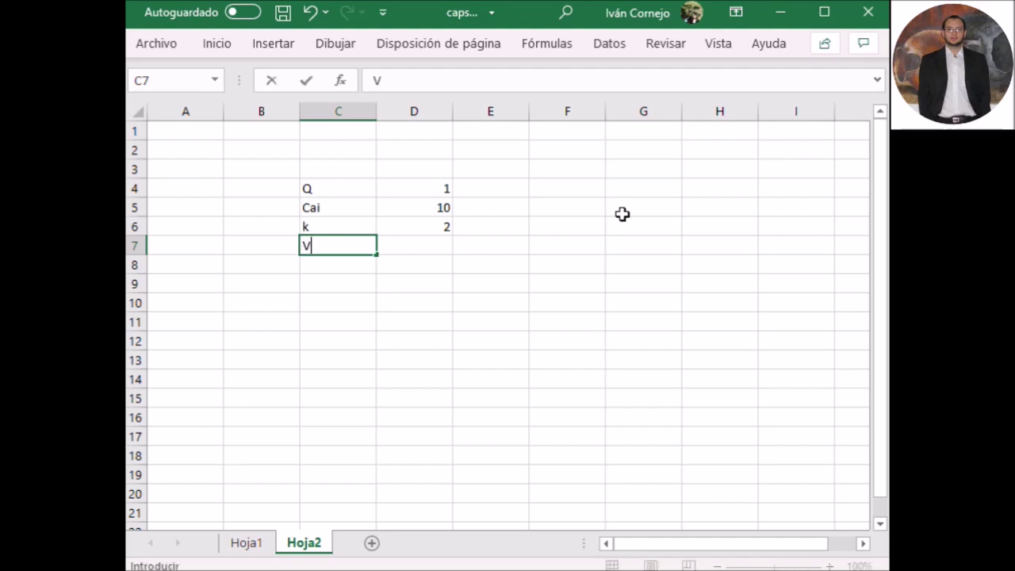
{"action": "key", "text": "Tab"}
{"action": "type", "text": "10"}
{"action": "key", "text": "Return"}
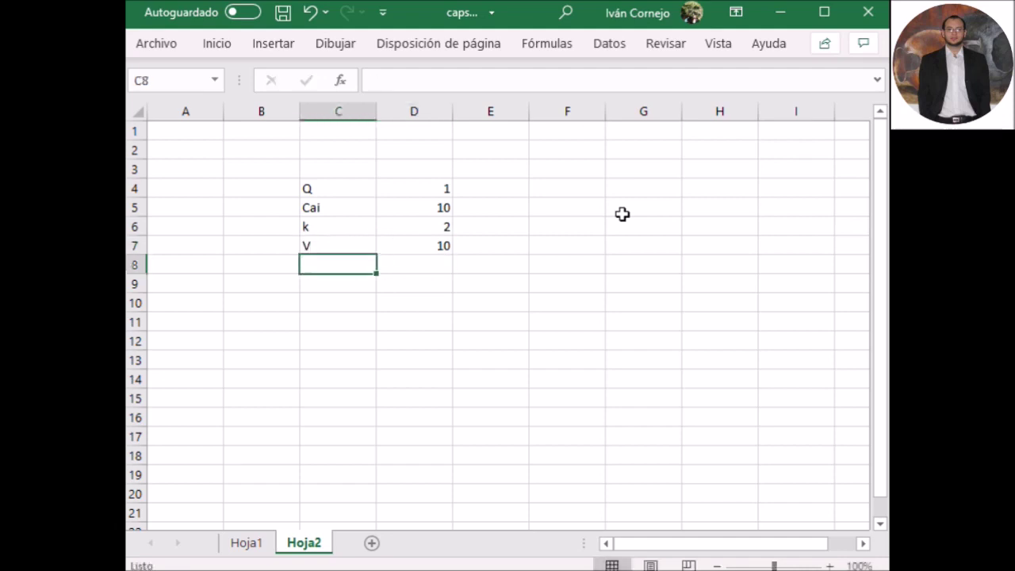
{"action": "type", "text": "N"}
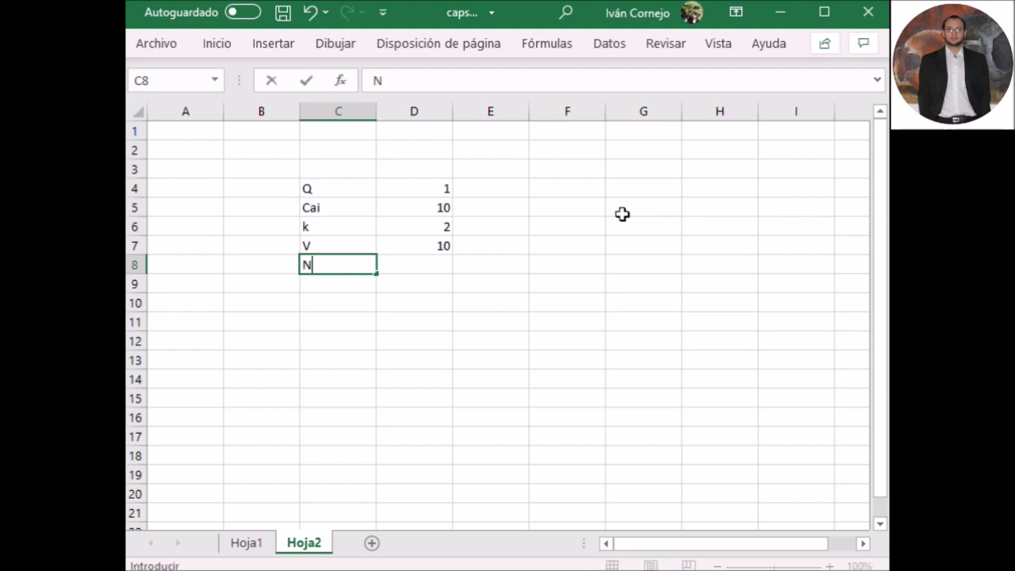
{"action": "key", "text": "Tab"}
{"action": "type", "text": "1"}
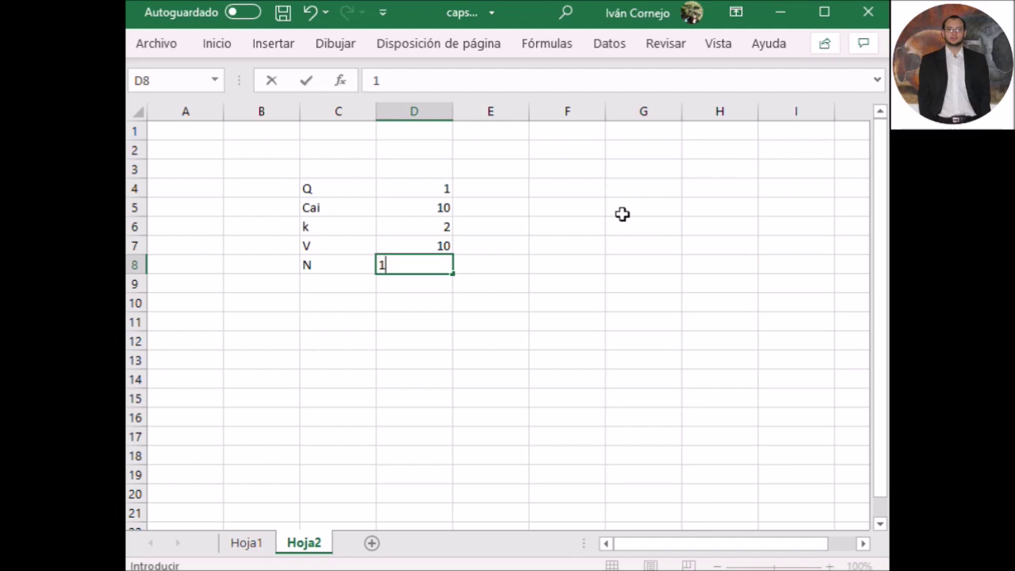
{"action": "type", "text": "00"}
{"action": "key", "text": "Return"}
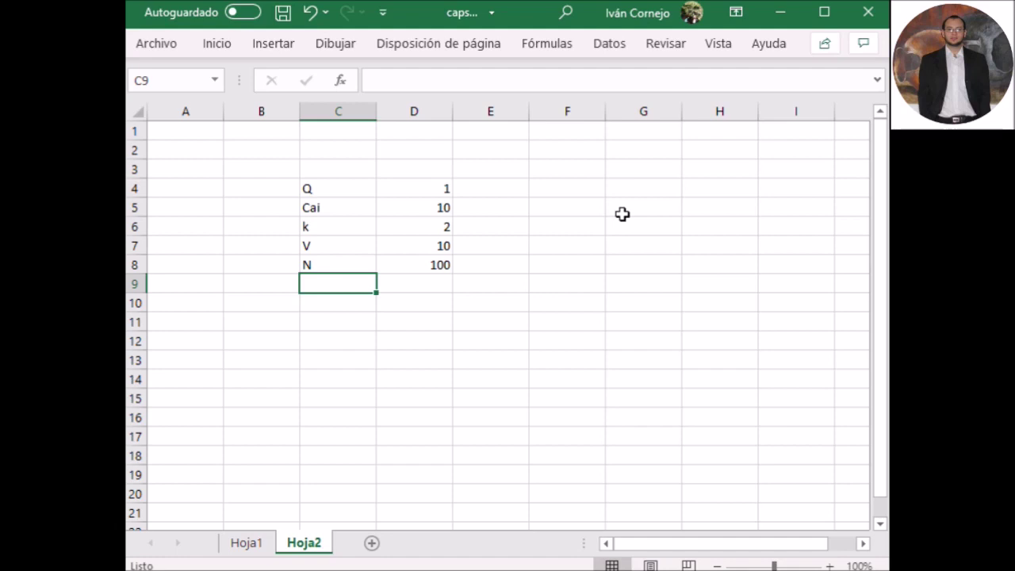
Add the parameter dv in C9 and calculate it in D9 as V divided by N (D7/D8)
{"action": "type", "text": "dv"}
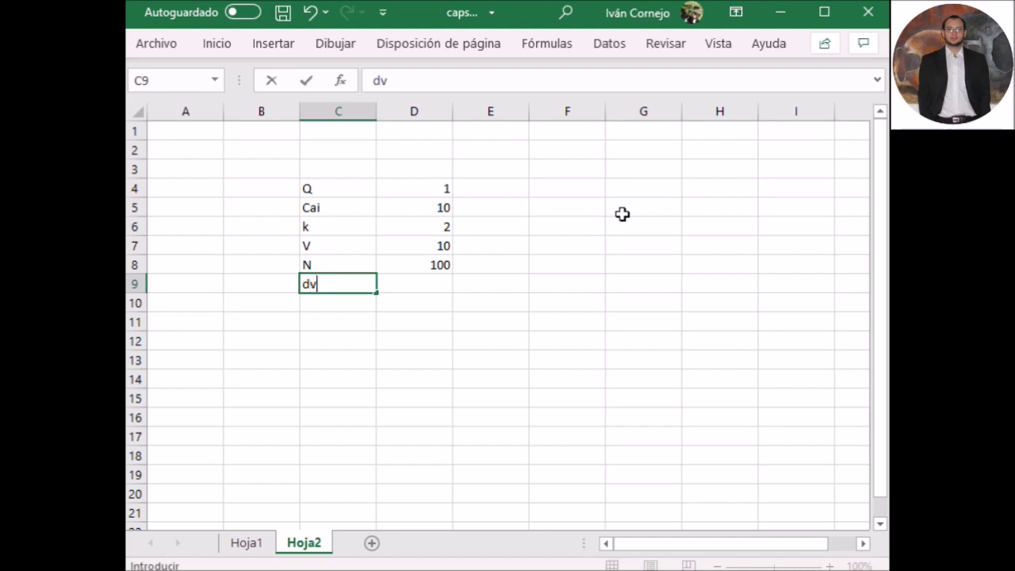
{"action": "key", "text": "Tab"}
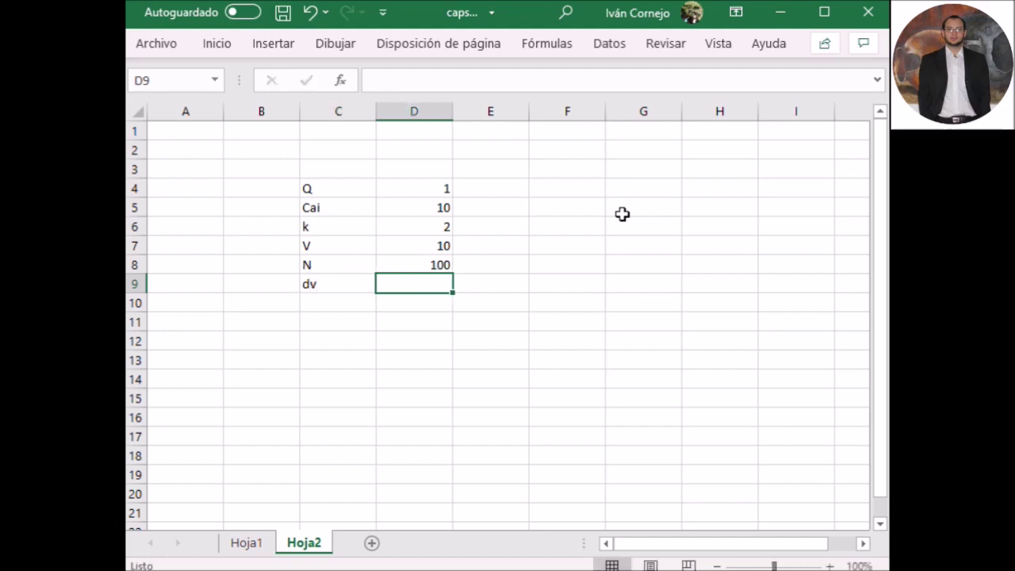
{"action": "key", "text": "Left"}
{"action": "key", "text": "Right"}
{"action": "type", "text": "+"}
{"action": "key", "text": "Up"}
{"action": "key", "text": "Up"}
{"action": "type", "text": "/"}
{"action": "key", "text": "Up"}
{"action": "key", "text": "Return"}
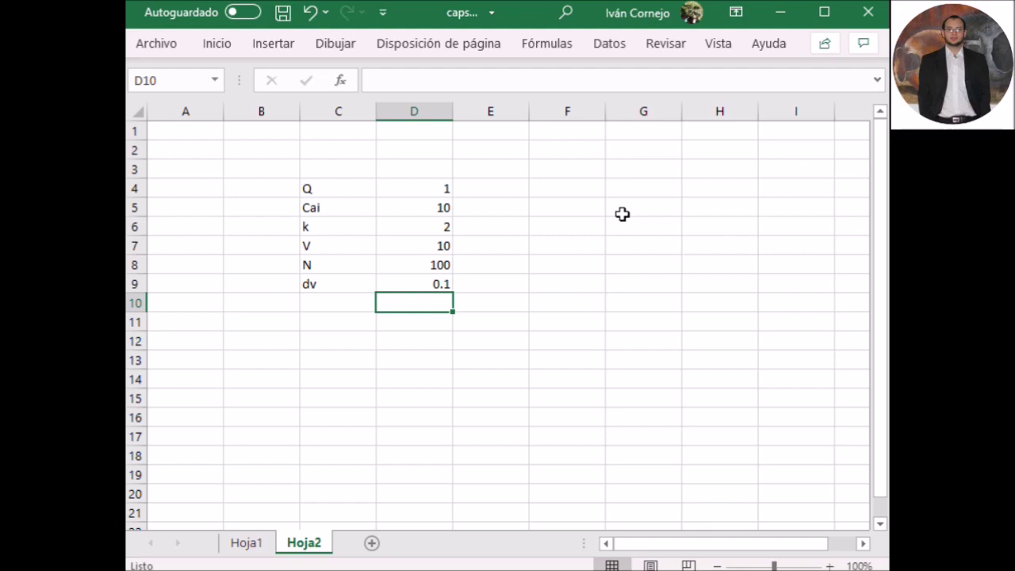
Enter the table headers n in B11 and Vacc in C11 below the parameter list
{"action": "key", "text": "Down"}
{"action": "key", "text": "Left"}
{"action": "key", "text": "Left"}
{"action": "key", "text": "Right"}
{"action": "key", "text": "Left"}
{"action": "type", "text": "n"}
{"action": "key", "text": "Tab"}
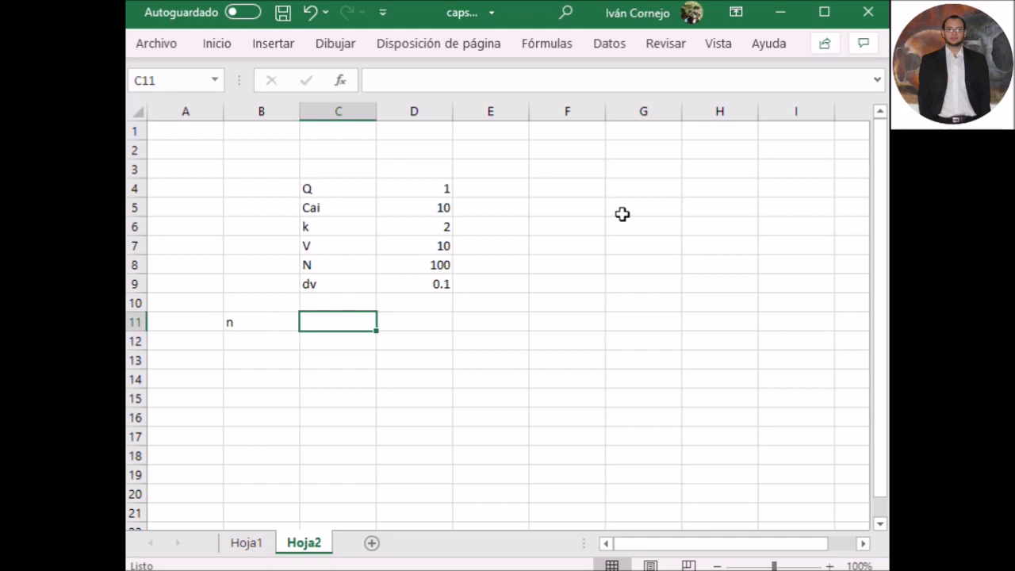
{"action": "type", "text": "Vacc"}
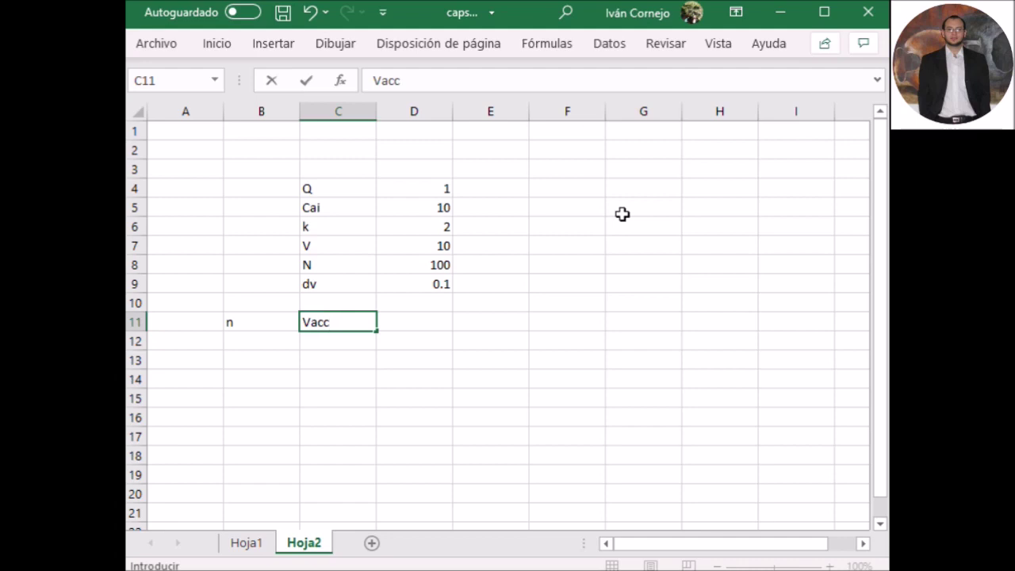
{"action": "key", "text": "Down"}
Add the headers Ca(Vacc) in D11 and xa(Vacc) in E11 to complete the table's header row
{"action": "key", "text": "Left"}
{"action": "key", "text": "Right"}
{"action": "key", "text": "Right"}
{"action": "key", "text": "Up"}
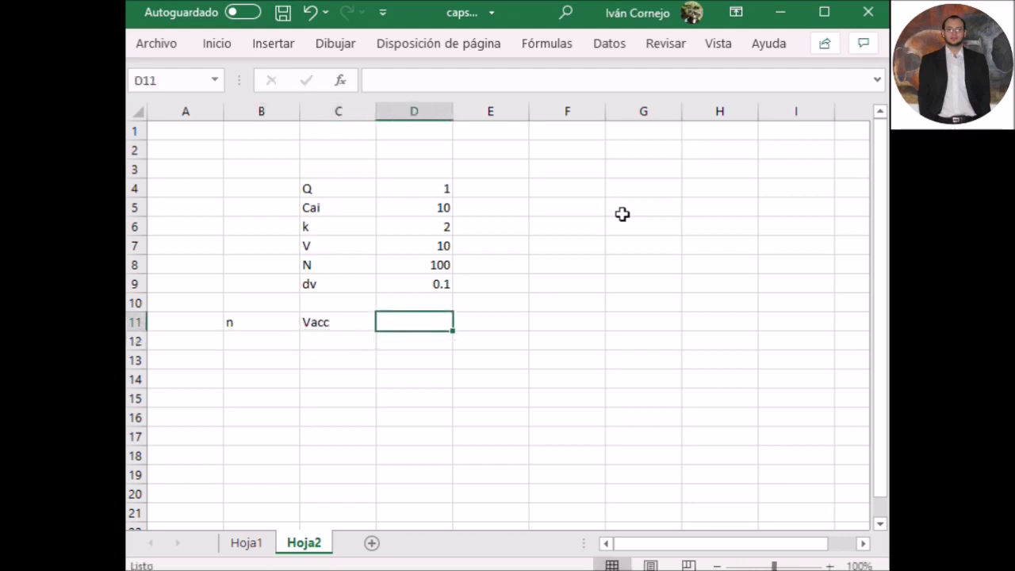
{"action": "type", "text": "Ca"}
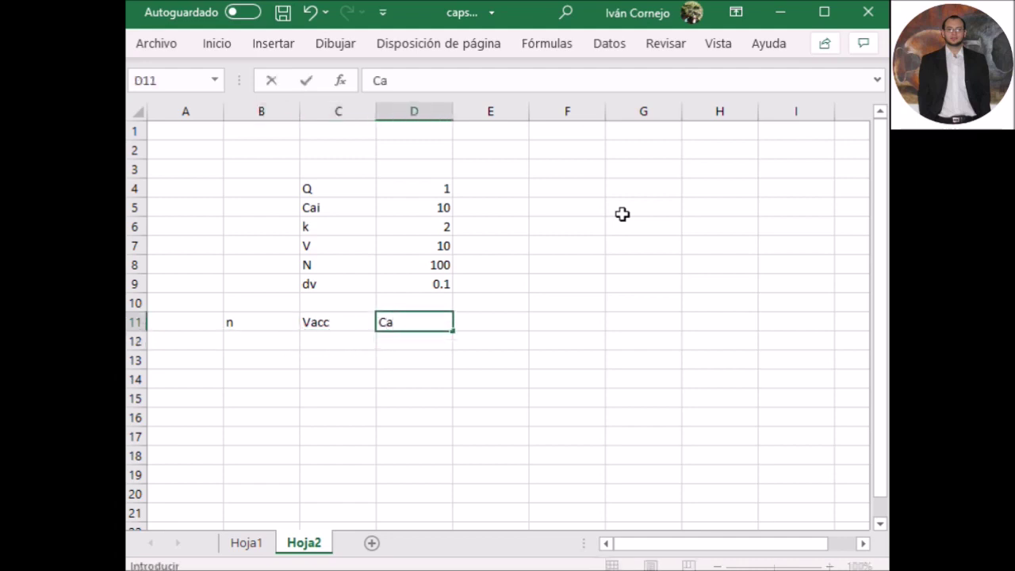
{"action": "type", "text": "(Vacc)"}
{"action": "key", "text": "Right"}
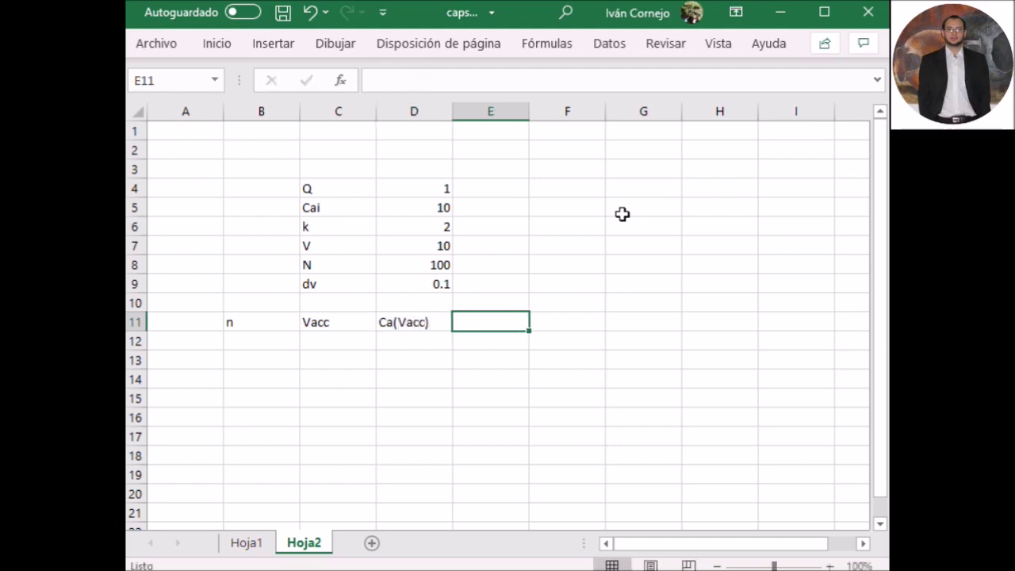
{"action": "type", "text": "X"}
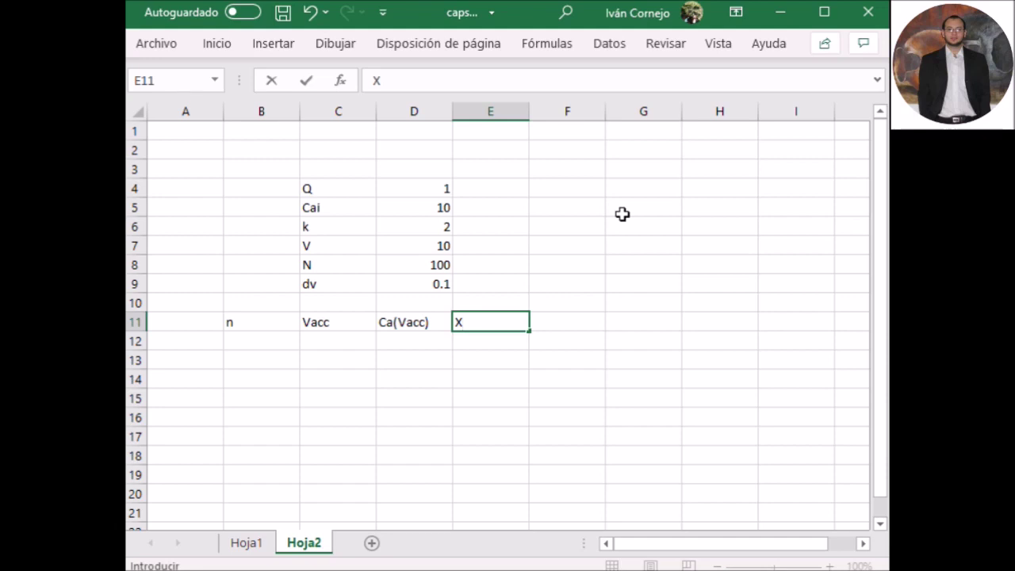
{"action": "key", "text": "BackSpace"}
{"action": "type", "text": "xa(Vacc)"}
{"action": "key", "text": "Return"}
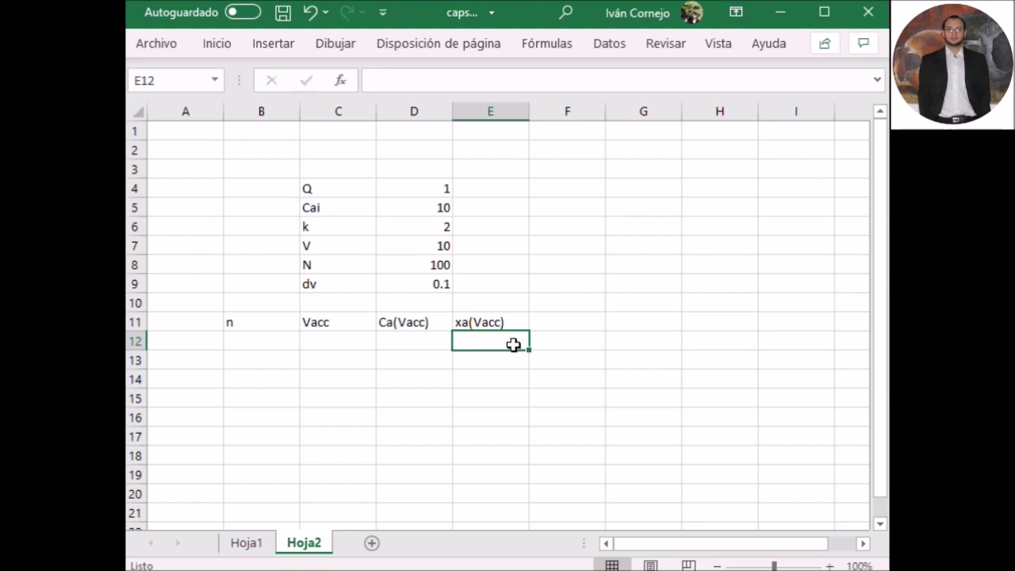
Enter the initial value 0 for both n and Vacc in B12 and C12
{"action": "key", "text": "Left"}
{"action": "key", "text": "Left"}
{"action": "key", "text": "Left"}
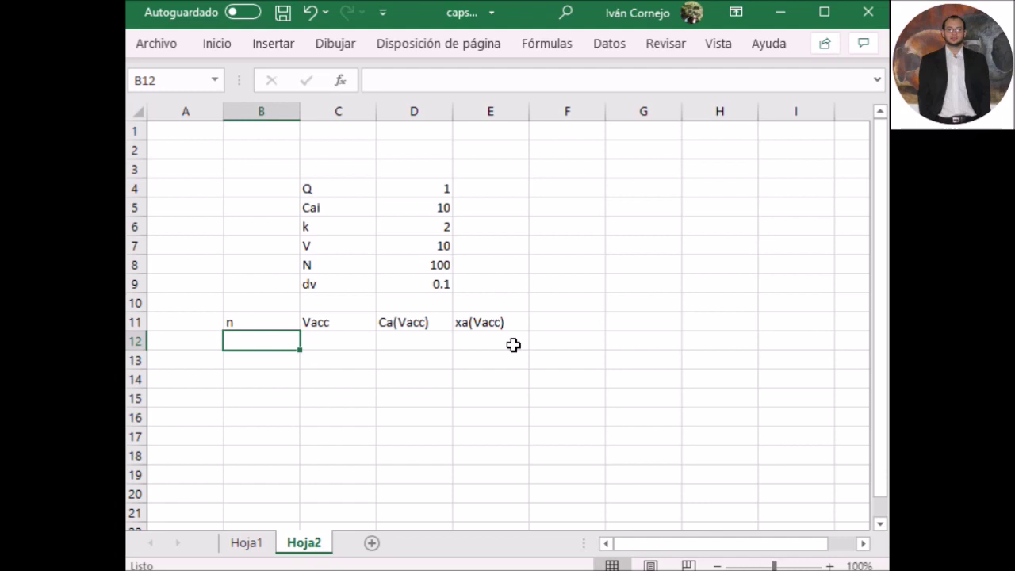
{"action": "type", "text": "0"}
{"action": "key", "text": "Tab"}
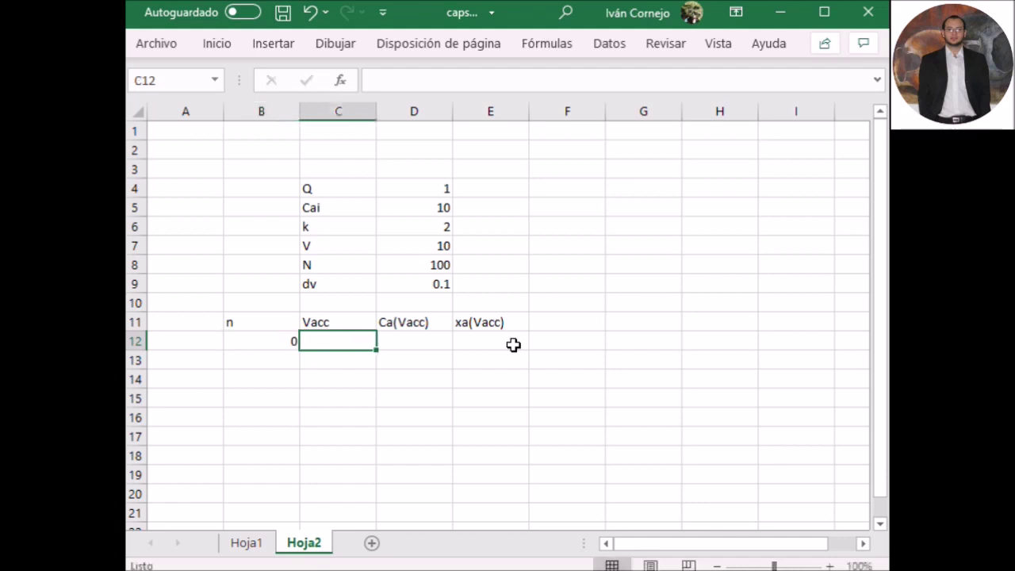
{"action": "type", "text": "0"}
{"action": "key", "text": "Tab"}
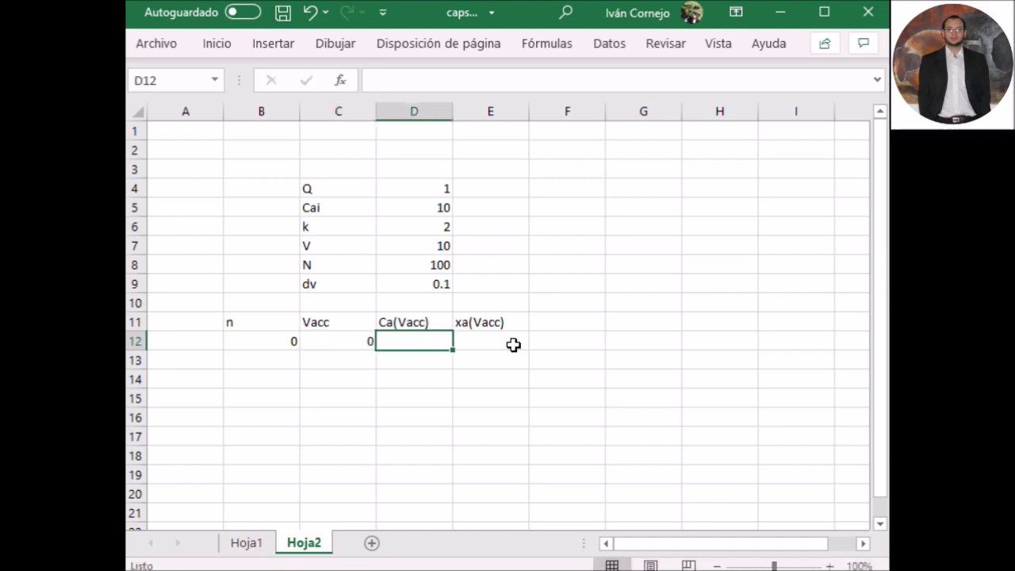
Set the initial Ca(Vacc) in D12 to an absolute reference to the Cai value in $D$5
{"action": "type", "text": "+"}
{"action": "left_click", "coordinate": [440, 207]}
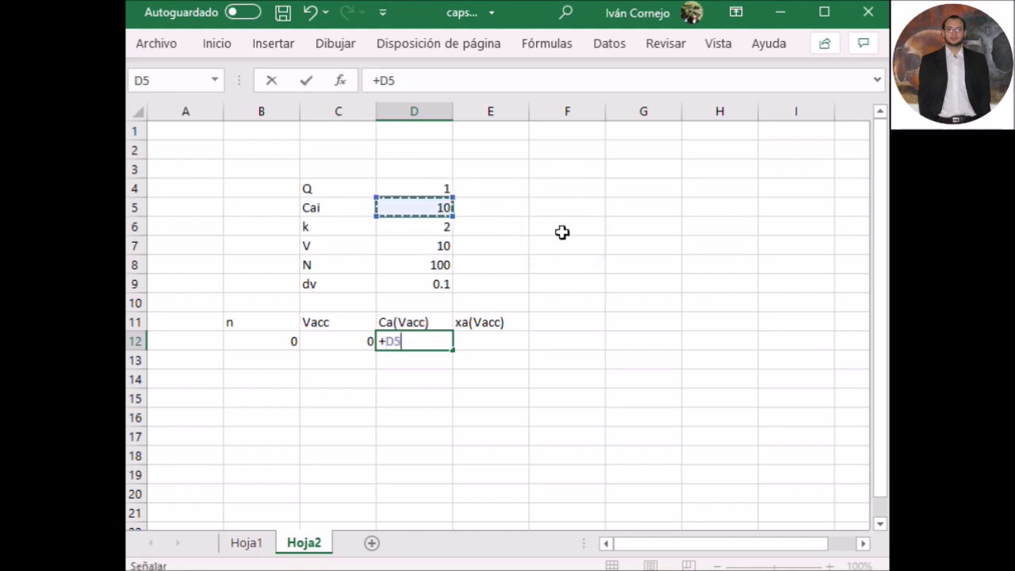
{"action": "key", "text": "F4"}
{"action": "key", "text": "Return"}
Calculate the initial xa(Vacc) in E12 with the formula +1-D12/$D$12
{"action": "key", "text": "Up"}
{"action": "key", "text": "Right"}
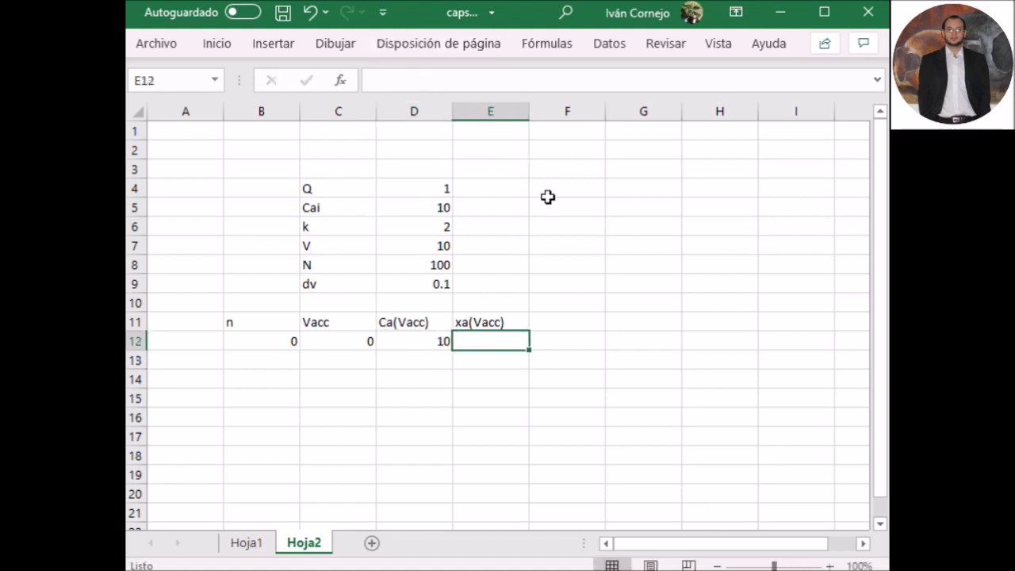
{"action": "type", "text": "+1-"}
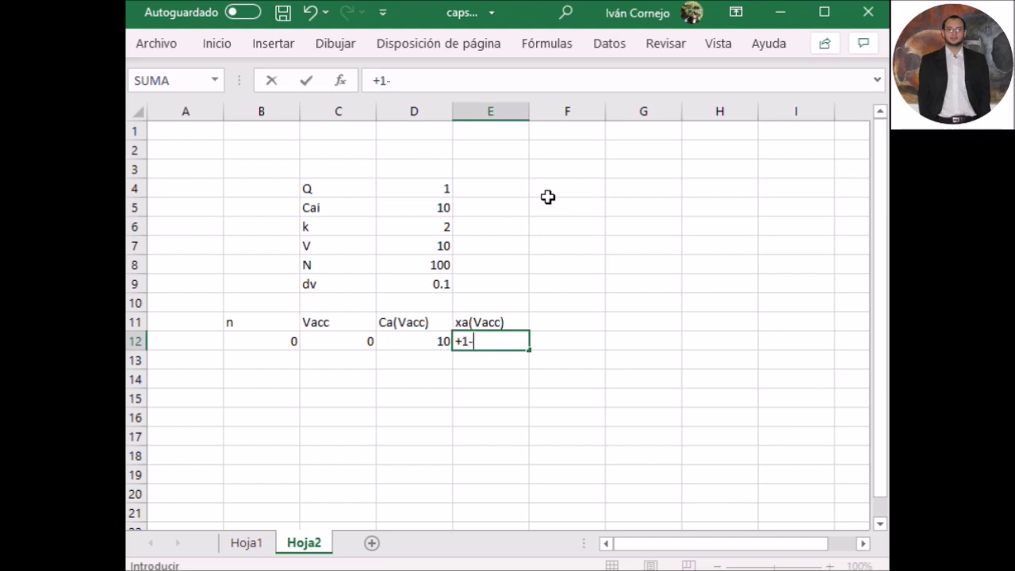
{"action": "key", "text": "Left"}
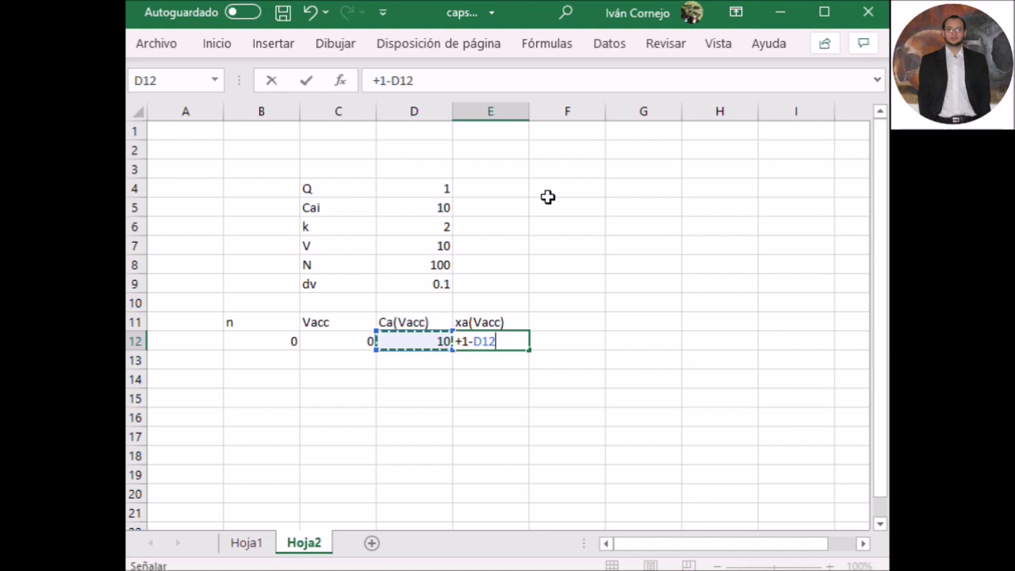
{"action": "type", "text": "/"}
{"action": "key", "text": "Left"}
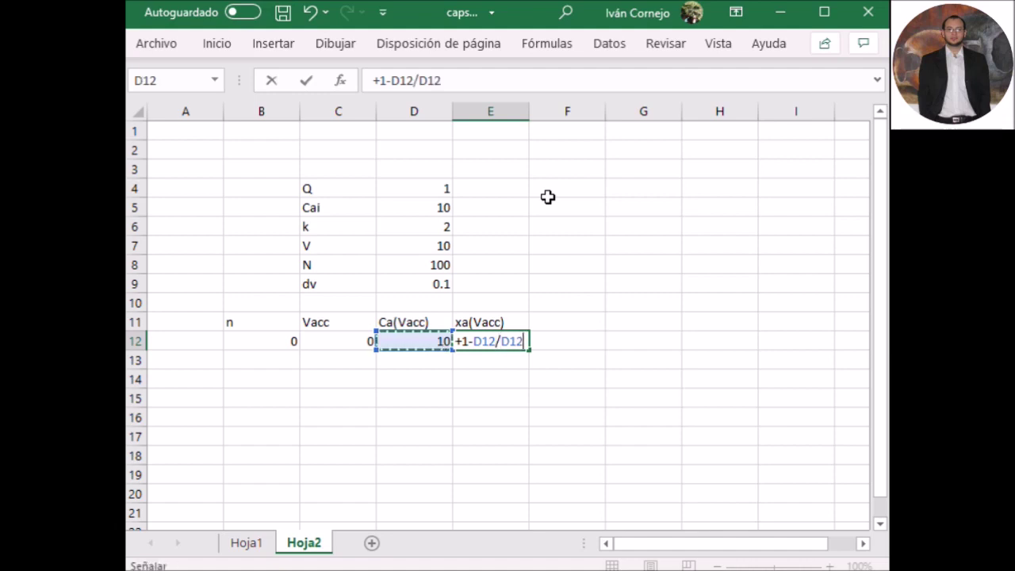
{"action": "key", "text": "F4"}
{"action": "key", "text": "Return"}
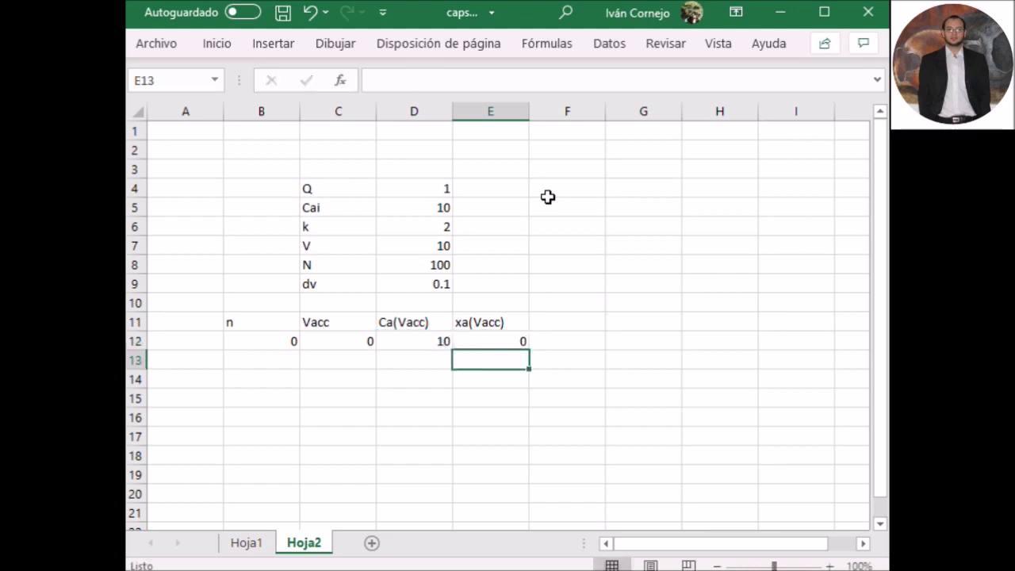
Centre the contents of the table range B11:E13
{"action": "left_click_drag", "start_coordinate": [270, 322], "coordinate": [483, 358]}
{"action": "right_click", "coordinate": [483, 342]}
{"action": "left_click", "coordinate": [539, 16]}
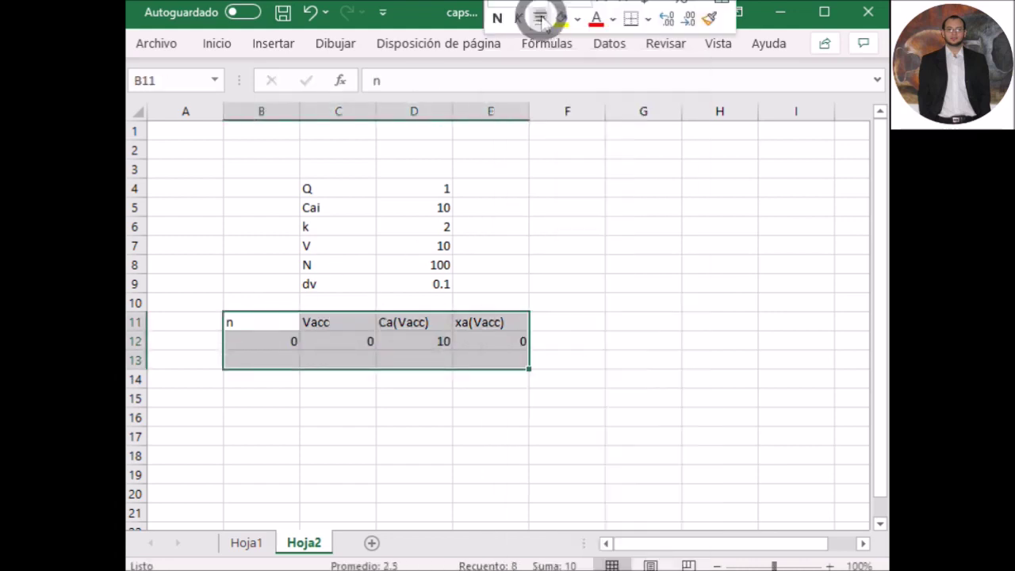
{"action": "left_click", "coordinate": [644, 382]}
Calculate the next n in B13 with the formula +B12+1
{"action": "left_click", "coordinate": [296, 363]}
{"action": "type", "text": "+"}
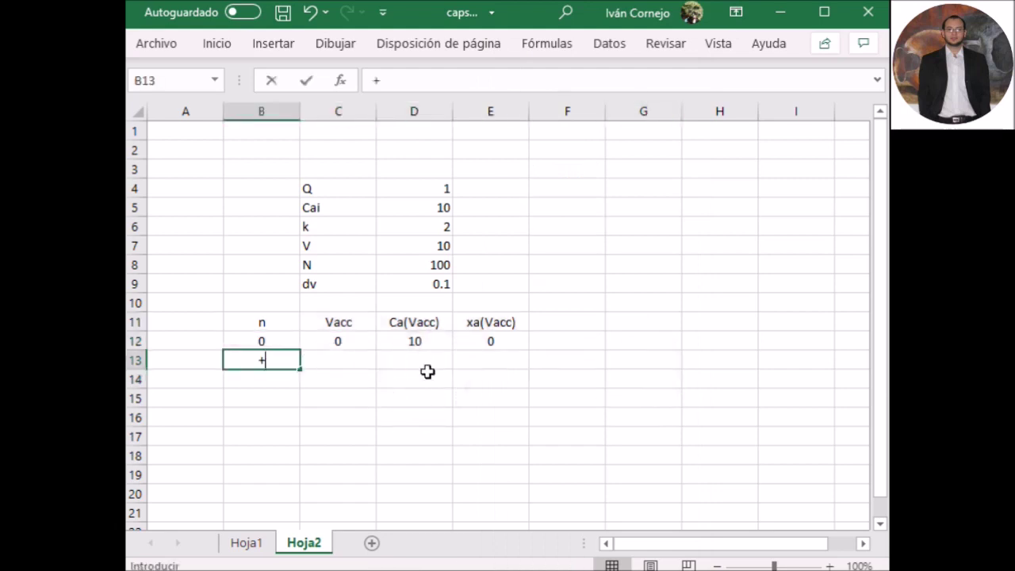
{"action": "key", "text": "Up"}
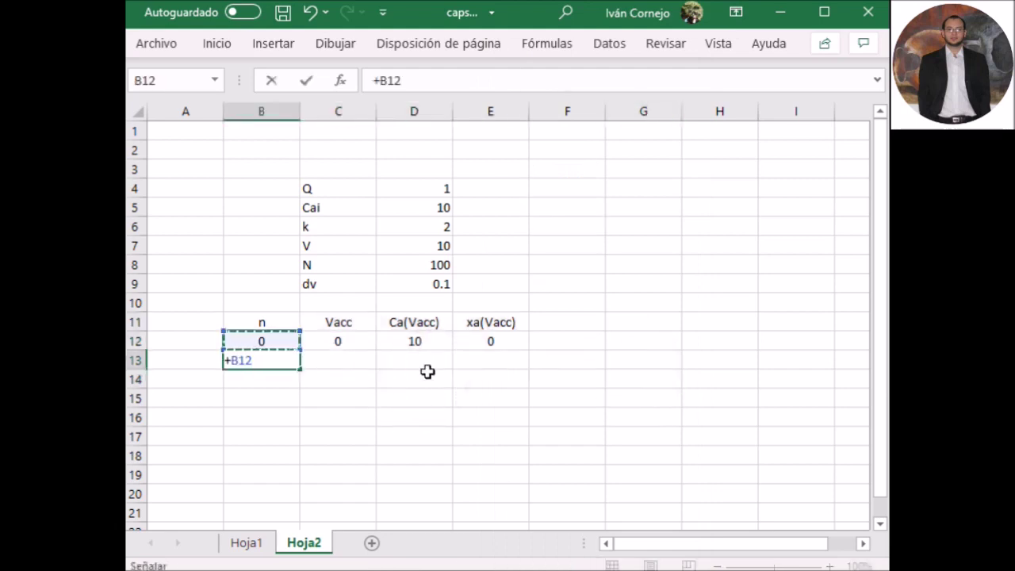
{"action": "type", "text": "+1"}
{"action": "key", "text": "Return"}
Calculate the next Vacc in C13 with the formula +C12+$D$9, keeping the dv reference absolute
{"action": "key", "text": "Up"}
{"action": "key", "text": "Right"}
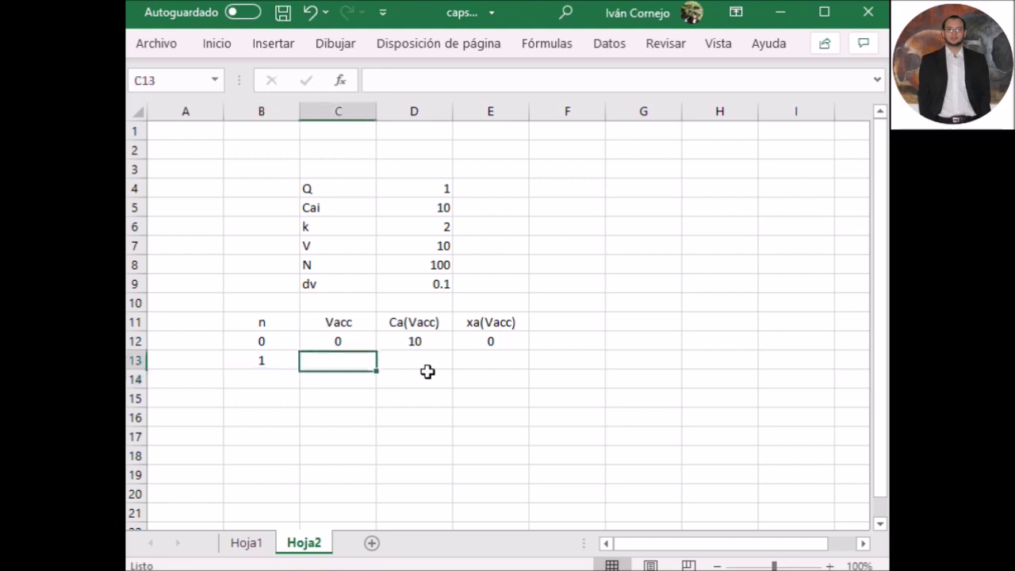
{"action": "type", "text": "+"}
{"action": "key", "text": "Up"}
{"action": "type", "text": "+"}
{"action": "key", "text": "Up"}
{"action": "key", "text": "Up"}
{"action": "key", "text": "Up"}
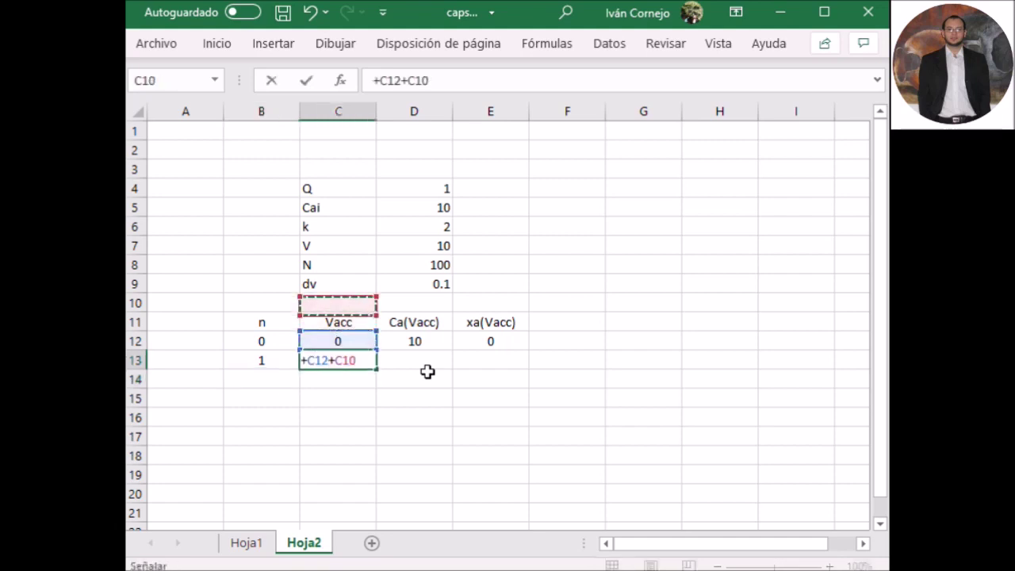
{"action": "key", "text": "Up"}
{"action": "key", "text": "Right"}
{"action": "key", "text": "F4"}
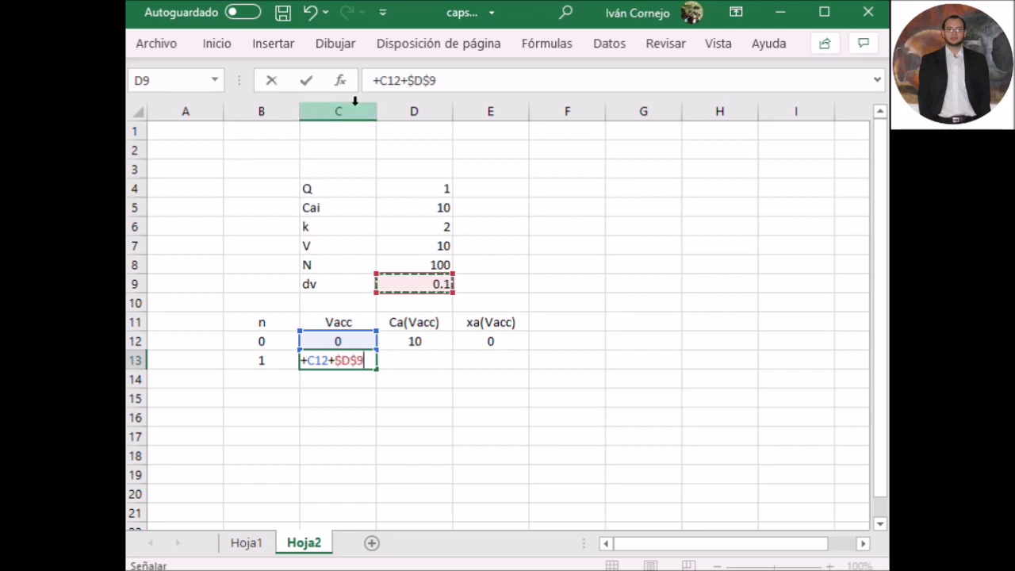
{"action": "key", "text": "Return"}
Begin the next Ca(Vacc) formula in D13 with +D12-$D$9/$D$4*$D$6, keeping the dv, Q and k references absolute
{"action": "key", "text": "Right"}
{"action": "key", "text": "Up"}
{"action": "type", "text": "+"}
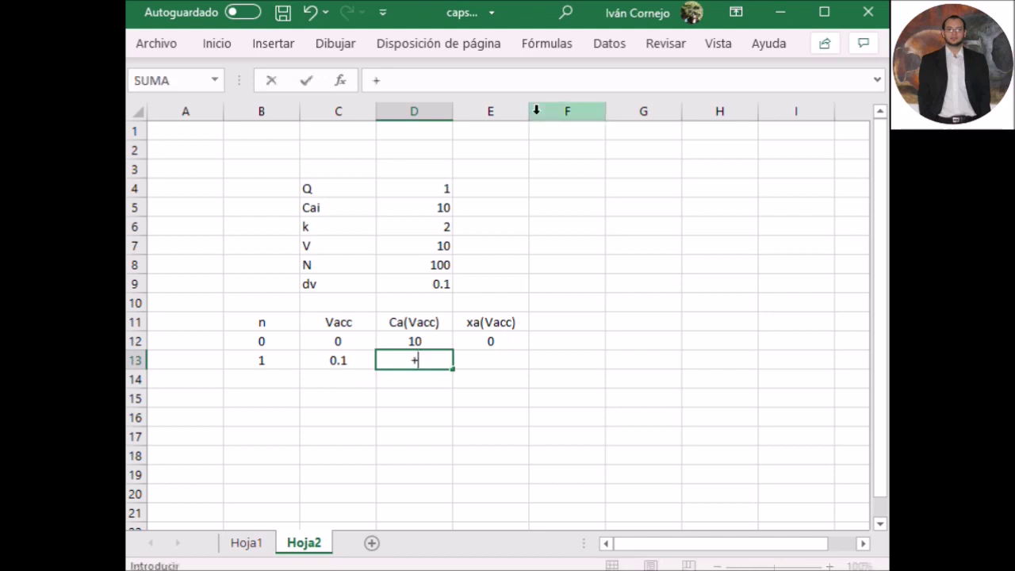
{"action": "key", "text": "alt+Tab"}
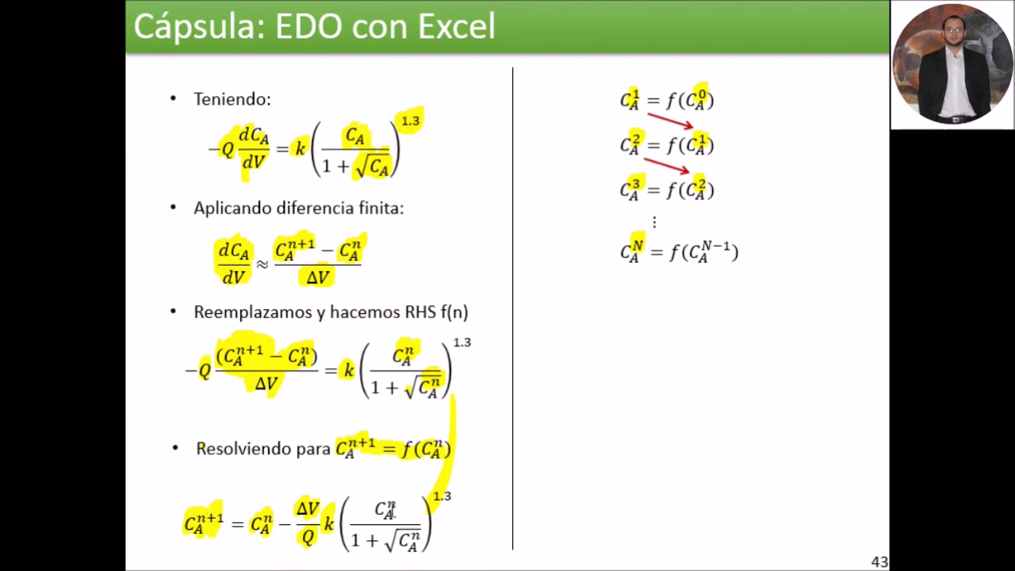
{"action": "key", "text": "alt+Tab"}
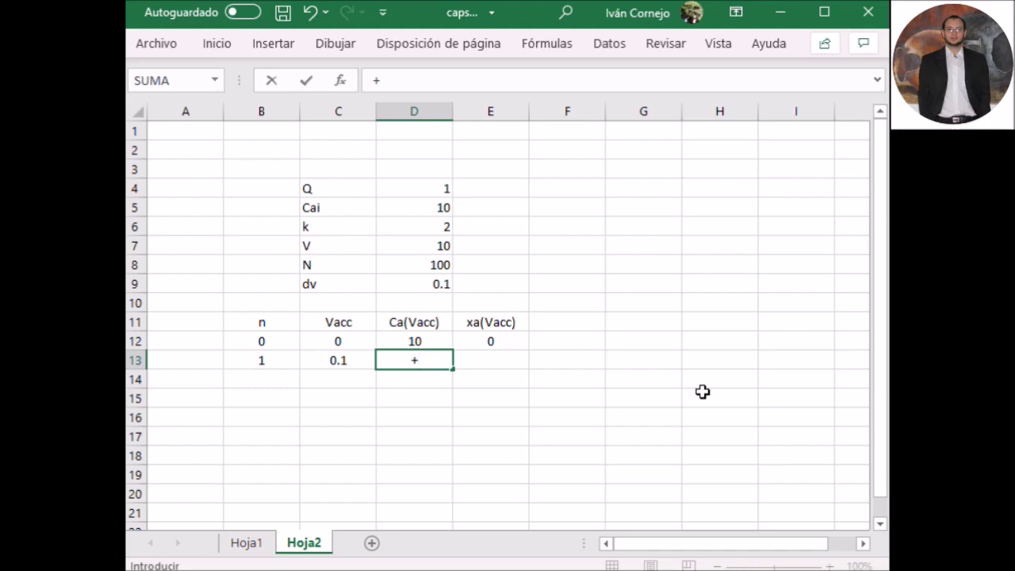
{"action": "key", "text": "Up"}
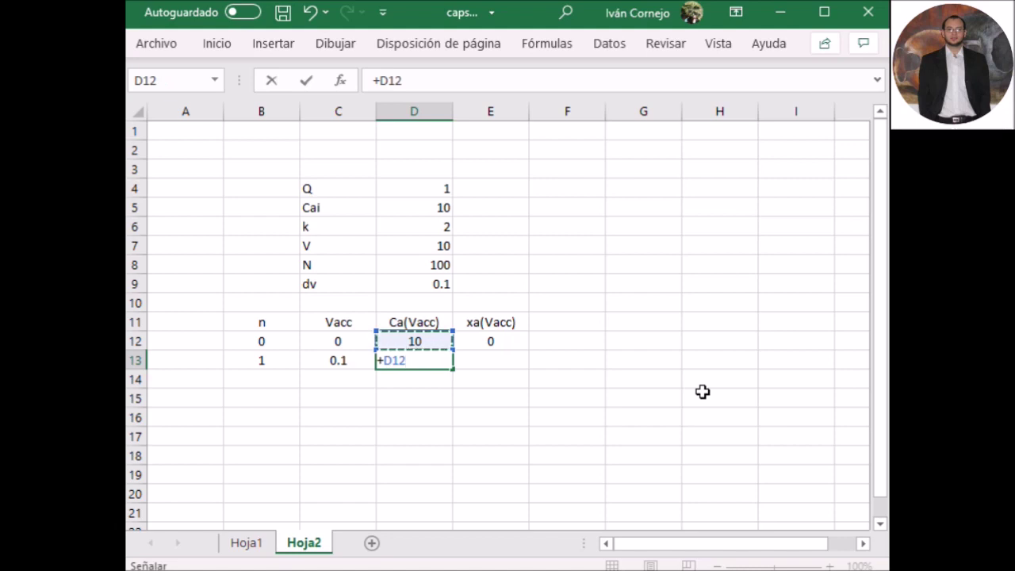
{"action": "type", "text": "-"}
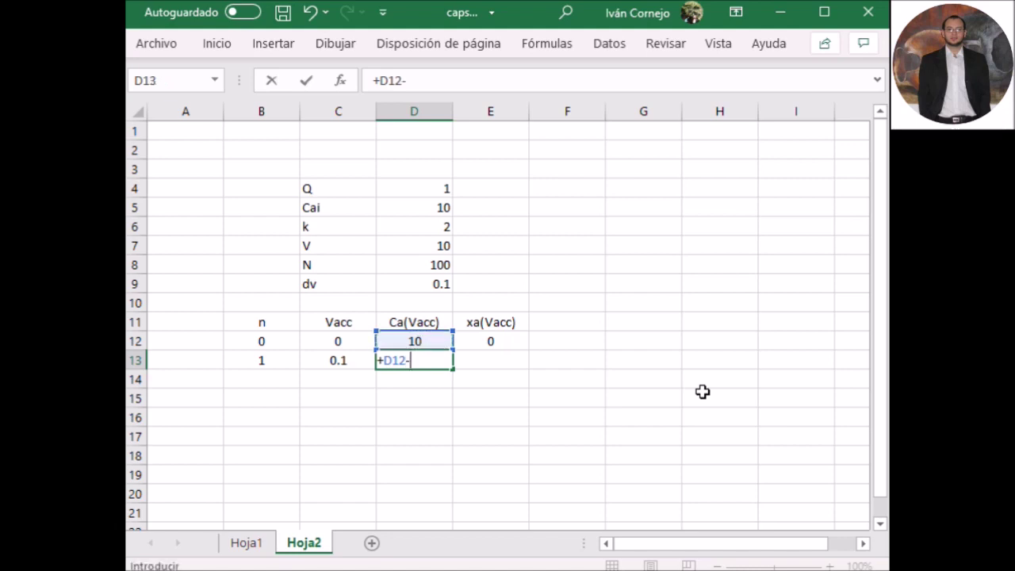
{"action": "left_click", "coordinate": [436, 288]}
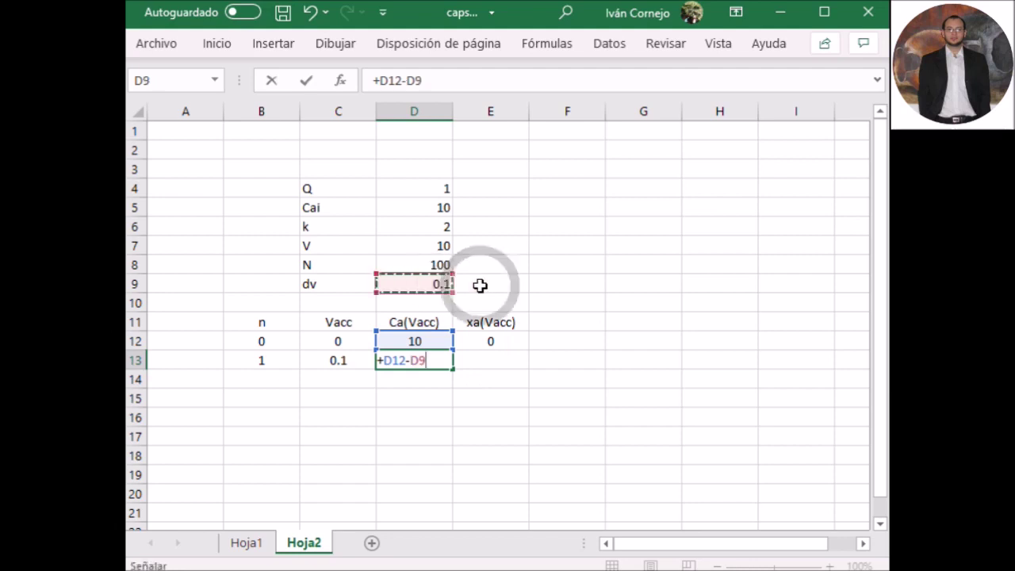
{"action": "key", "text": "F4"}
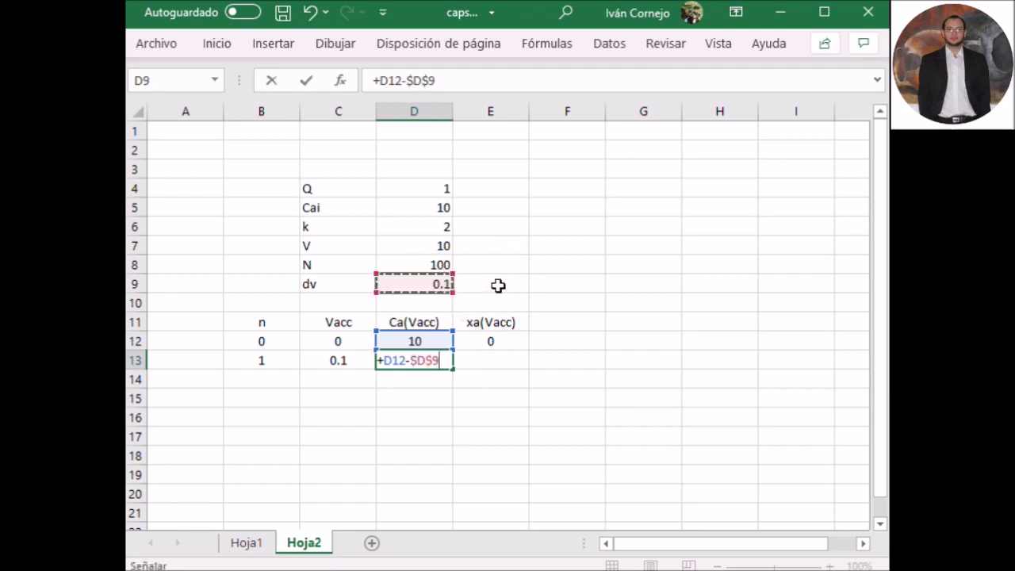
{"action": "type", "text": "/"}
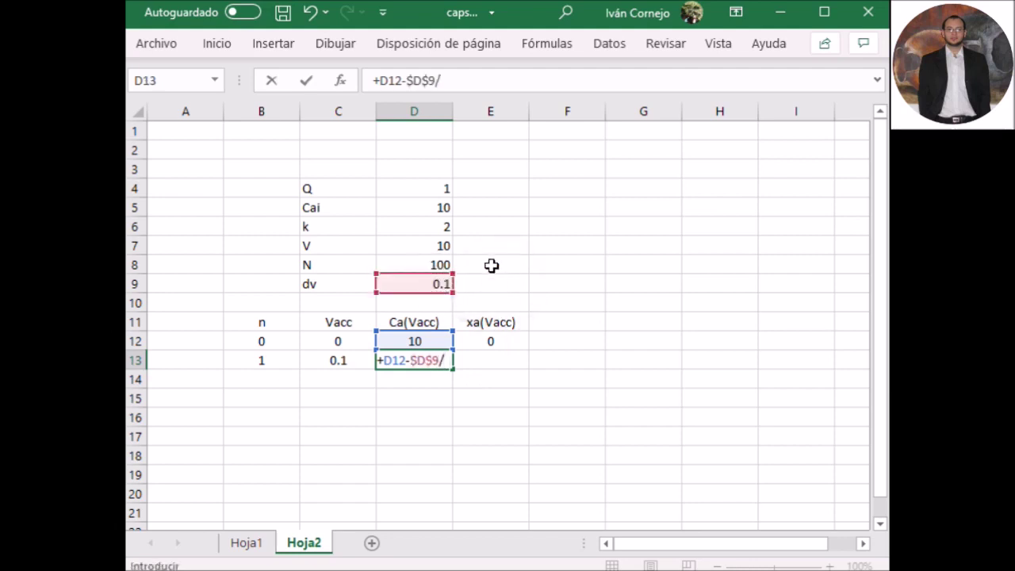
{"action": "left_click", "coordinate": [436, 187]}
{"action": "key", "text": "F4"}
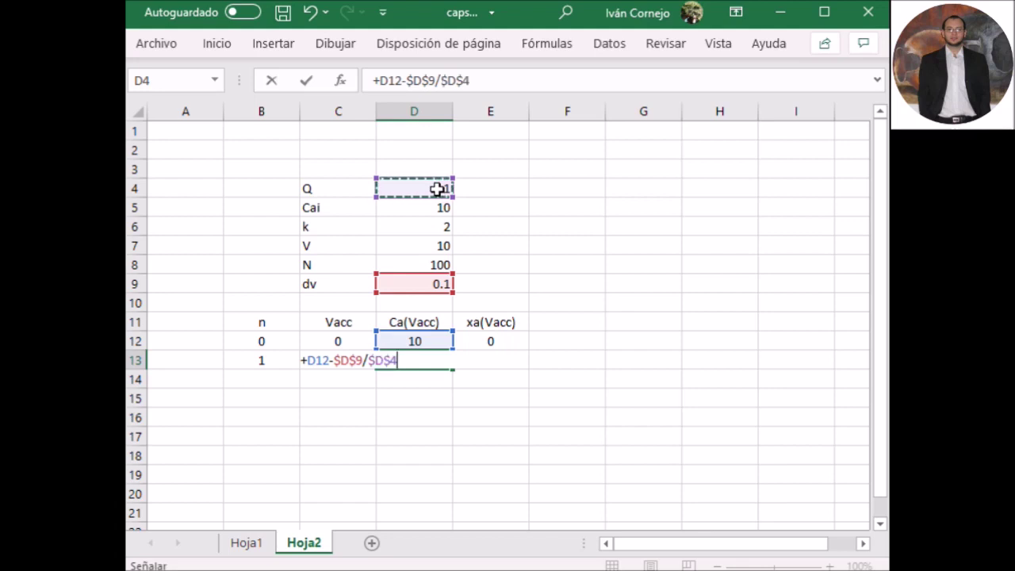
{"action": "type", "text": "*"}
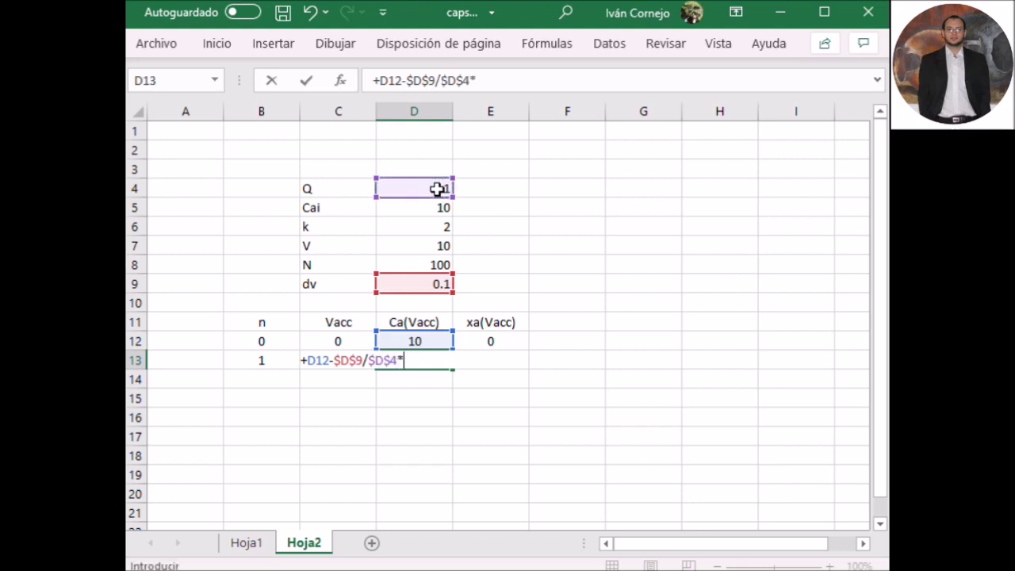
{"action": "left_click", "coordinate": [431, 225]}
{"action": "key", "text": "F4"}
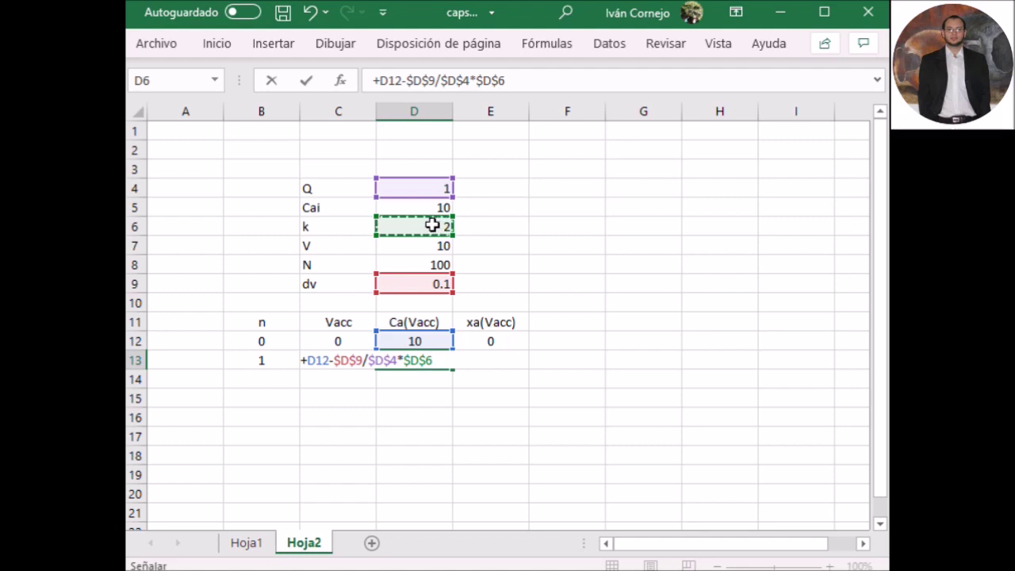
Complete the Ca(Vacc) formula in D13 by multiplying the last term by (D12/(1+raiz(D12)))^1.3
{"action": "type", "text": "*("}
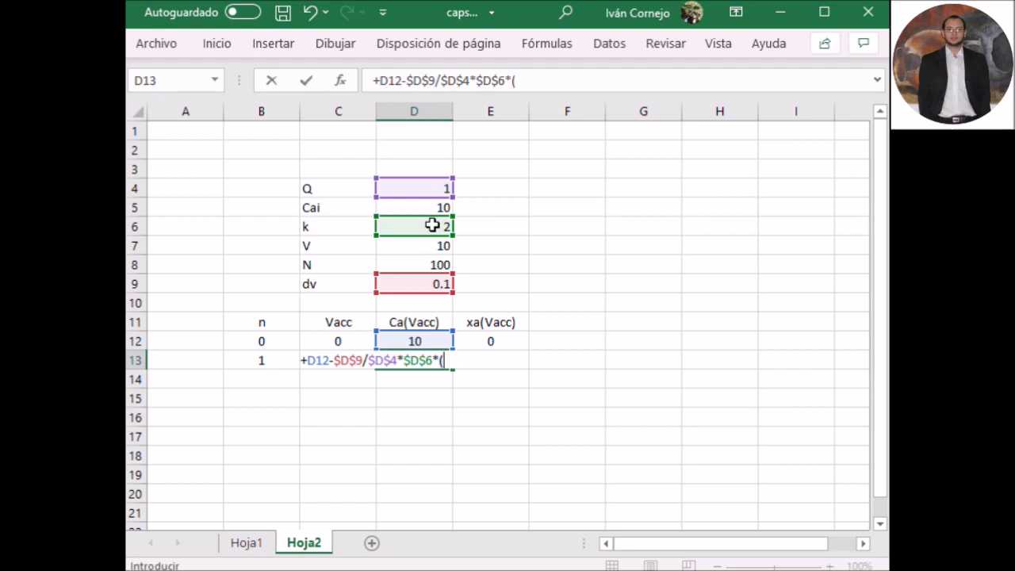
{"action": "key", "text": "Up"}
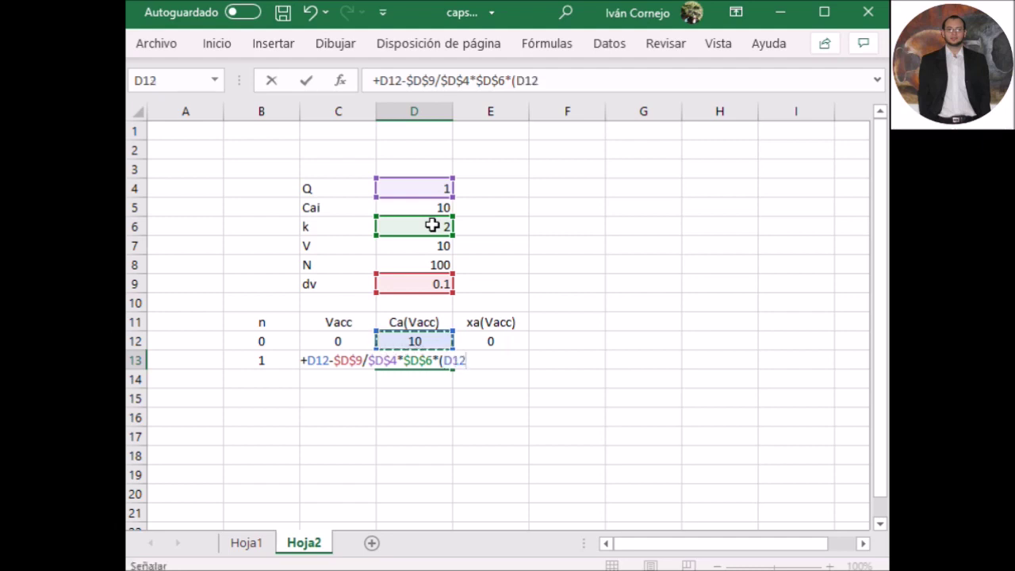
{"action": "type", "text": "/"}
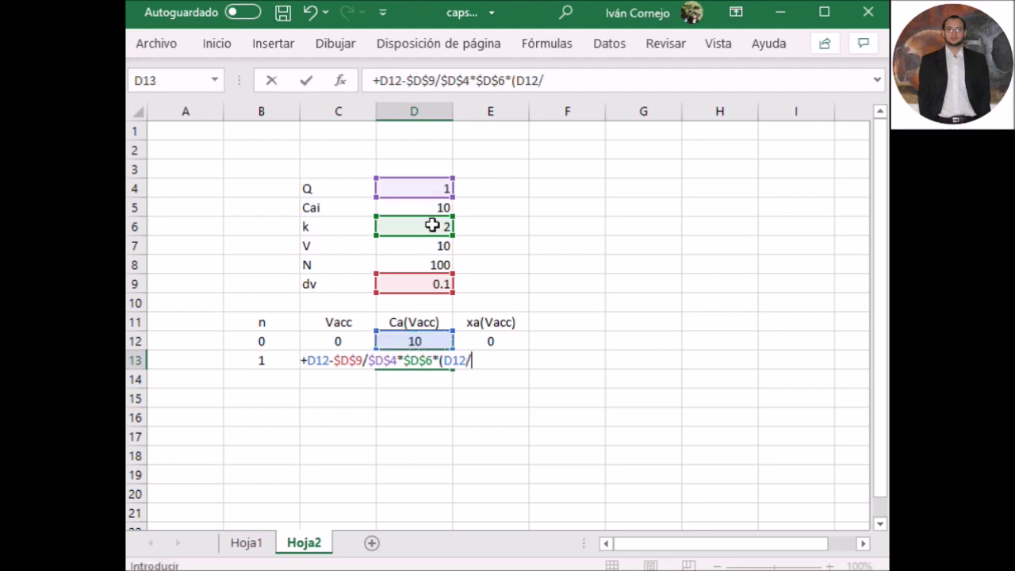
{"action": "type", "text": "("}
{"action": "type", "text": "1+rzi"}
{"action": "key", "text": "BackSpace"}
{"action": "key", "text": "BackSpace"}
{"action": "type", "text": "aiz("}
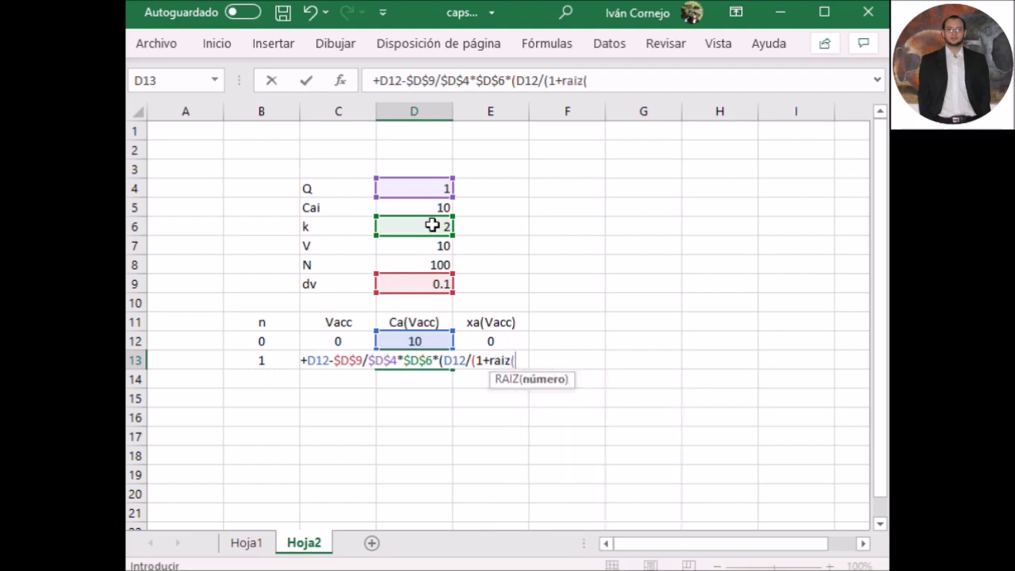
{"action": "key", "text": "Up"}
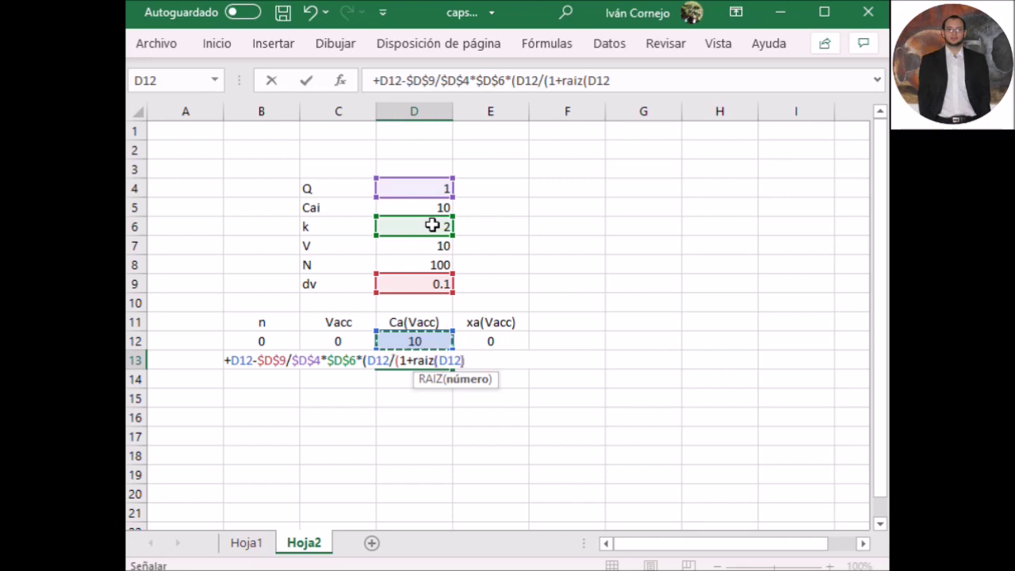
{"action": "type", "text": "))"}
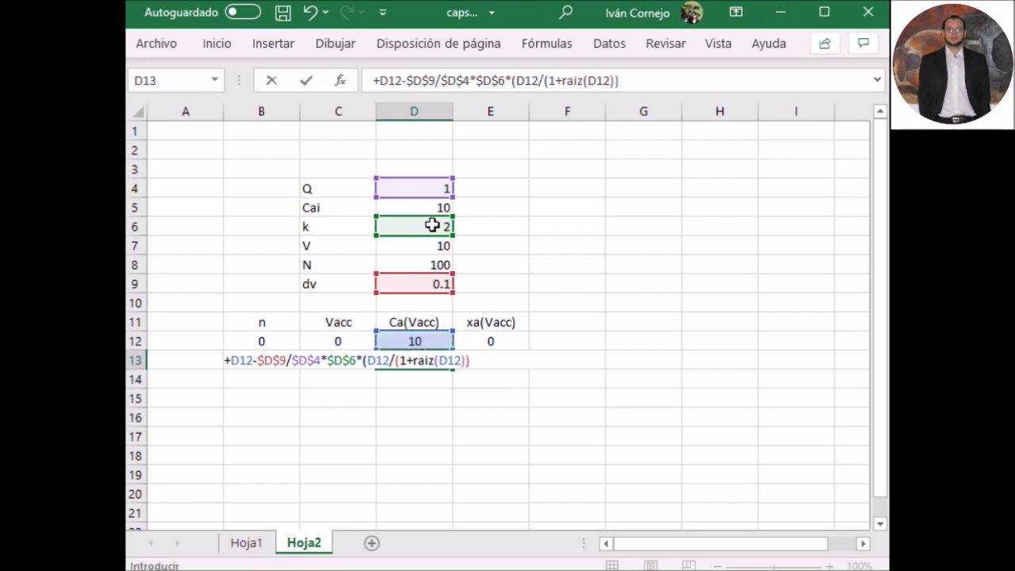
{"action": "type", "text": "){"}
{"action": "key", "text": "BackSpace"}
{"action": "type", "text": "^1.3"}
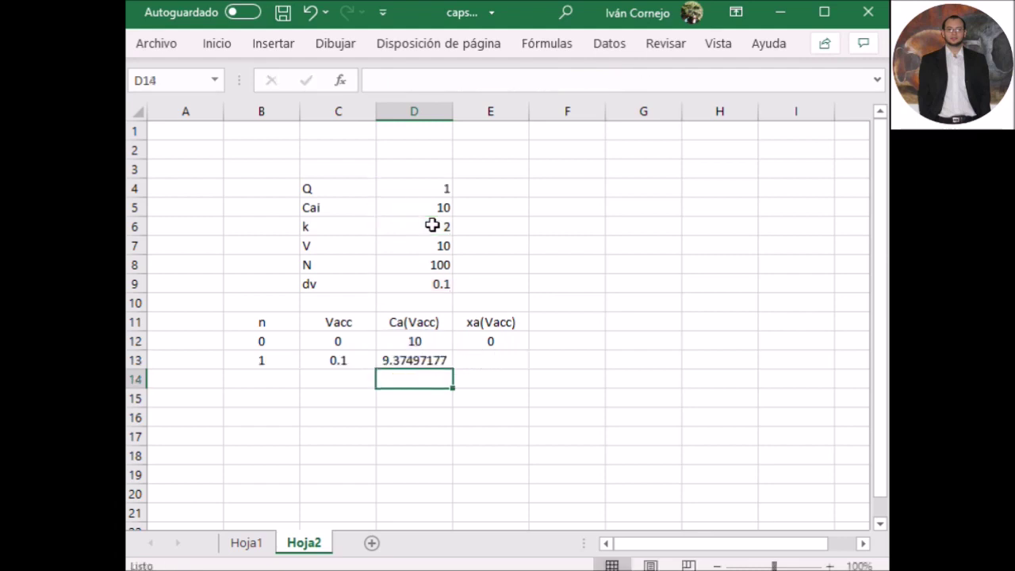
Reduce the number format of the Ca(Vacc) value in D13 to two decimal places
{"action": "key", "text": "Up"}
{"action": "right_click", "coordinate": [419, 357]}
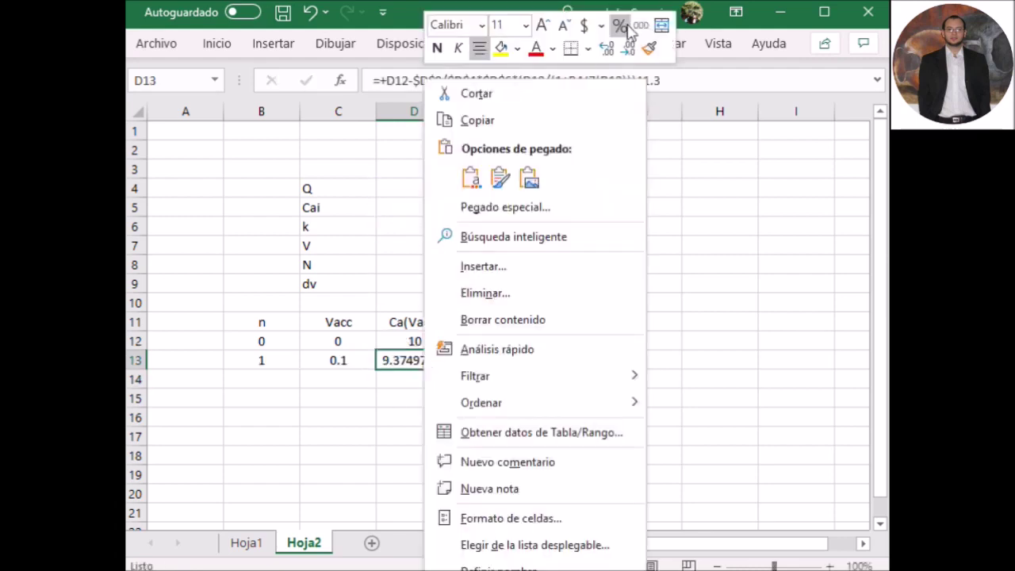
{"action": "left_click", "coordinate": [634, 48]}
{"action": "left_click", "coordinate": [635, 47]}
{"action": "left_click", "coordinate": [635, 48]}
{"action": "left_click", "coordinate": [634, 48]}
{"action": "left_click", "coordinate": [634, 47]}
{"action": "left_click", "coordinate": [634, 48]}
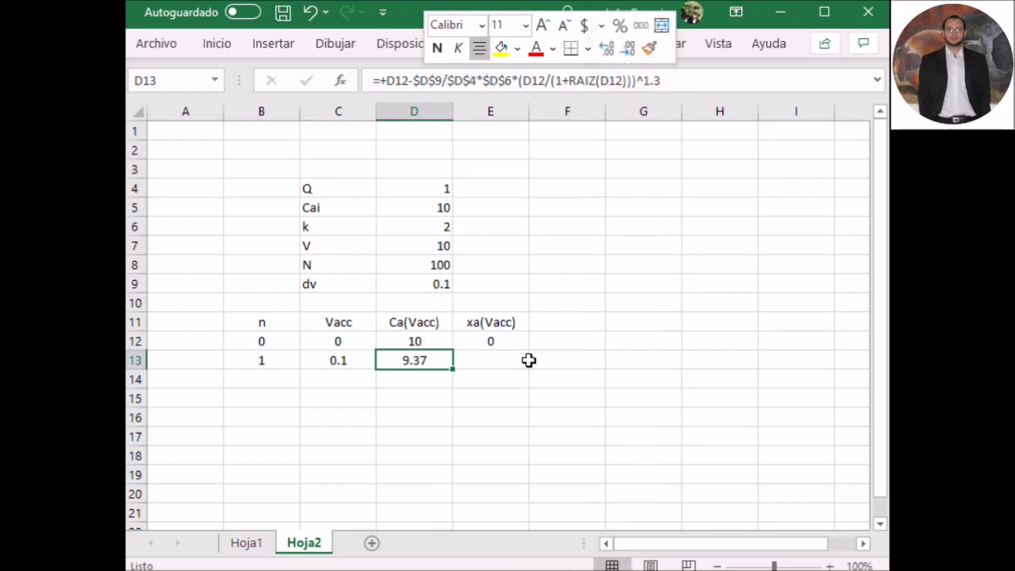
Copy the xa(Vacc) formula from E12 into E13
{"action": "left_click", "coordinate": [493, 360]}
{"action": "key", "text": "Up"}
{"action": "key", "text": "ctrl+c"}
{"action": "key", "text": "Down"}
{"action": "key", "text": "Return"}
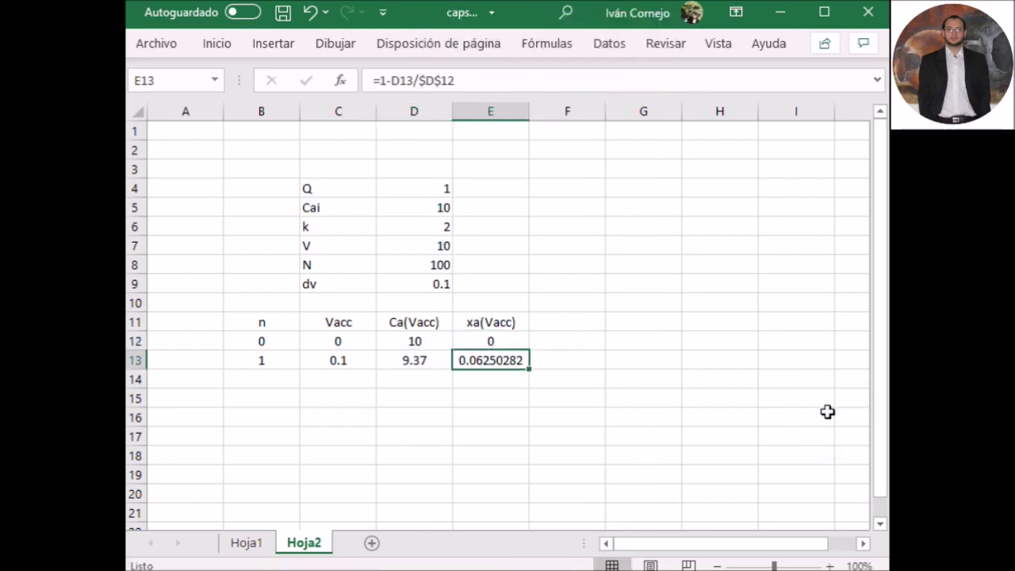
Reduce the number format of the xa(Vacc) value in E13 to three decimal places
{"action": "right_click", "coordinate": [515, 361]}
{"action": "left_click", "coordinate": [726, 47]}
{"action": "left_click", "coordinate": [726, 47]}
{"action": "left_click", "coordinate": [726, 47]}
{"action": "left_click", "coordinate": [726, 48]}
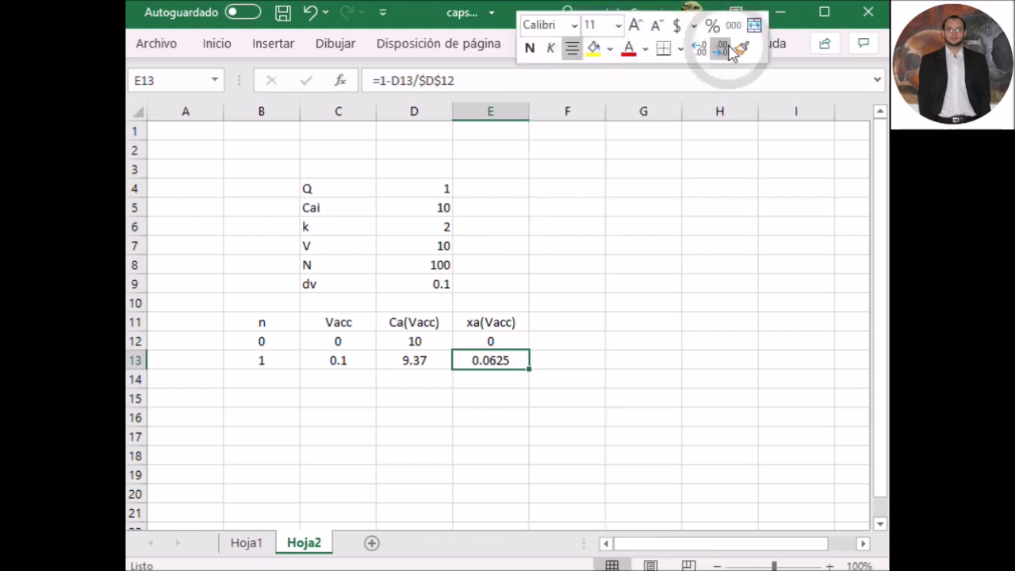
{"action": "left_click", "coordinate": [726, 48]}
{"action": "left_click", "coordinate": [531, 389]}
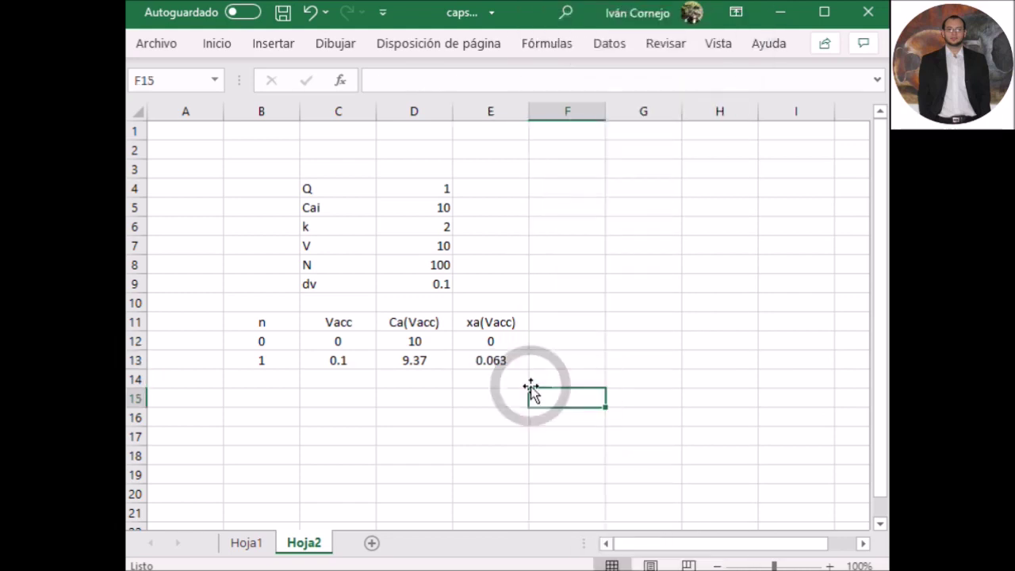
Format the initial xa(Vacc) value in E12 with three decimal places
{"action": "right_click", "coordinate": [487, 339]}
{"action": "left_click", "coordinate": [672, 49]}
{"action": "left_click", "coordinate": [674, 49]}
{"action": "left_click", "coordinate": [691, 51]}
{"action": "left_click", "coordinate": [691, 49]}
{"action": "left_click", "coordinate": [691, 50]}
{"action": "left_click", "coordinate": [691, 49]}
{"action": "left_click", "coordinate": [691, 49]}
{"action": "left_click", "coordinate": [691, 49]}
{"action": "left_click", "coordinate": [691, 49]}
Format the initial Ca(Vacc) value in D12 with two decimal places
{"action": "left_click", "coordinate": [430, 341]}
{"action": "right_click", "coordinate": [430, 341]}
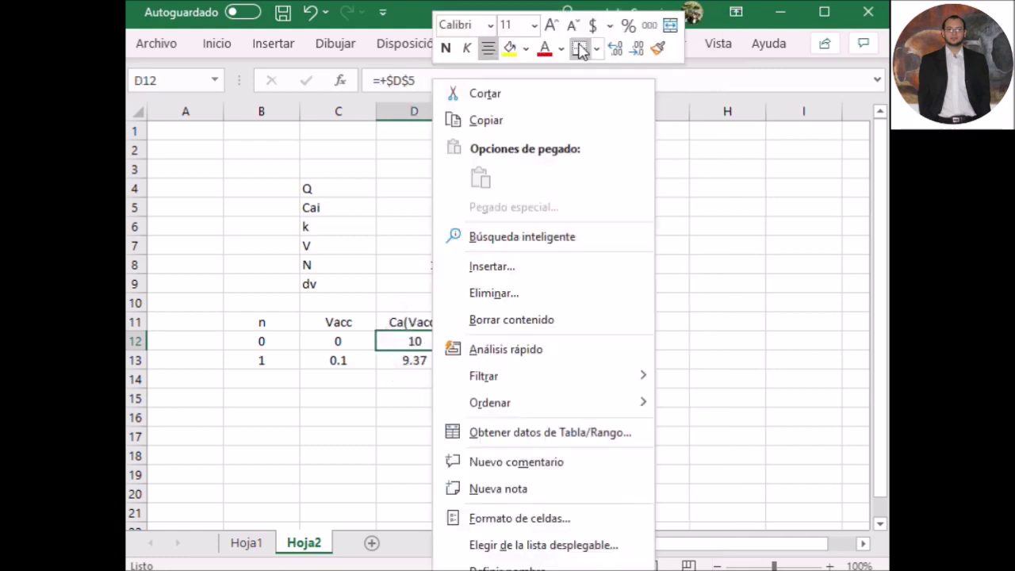
{"action": "left_click", "coordinate": [634, 49]}
{"action": "left_click", "coordinate": [617, 49]}
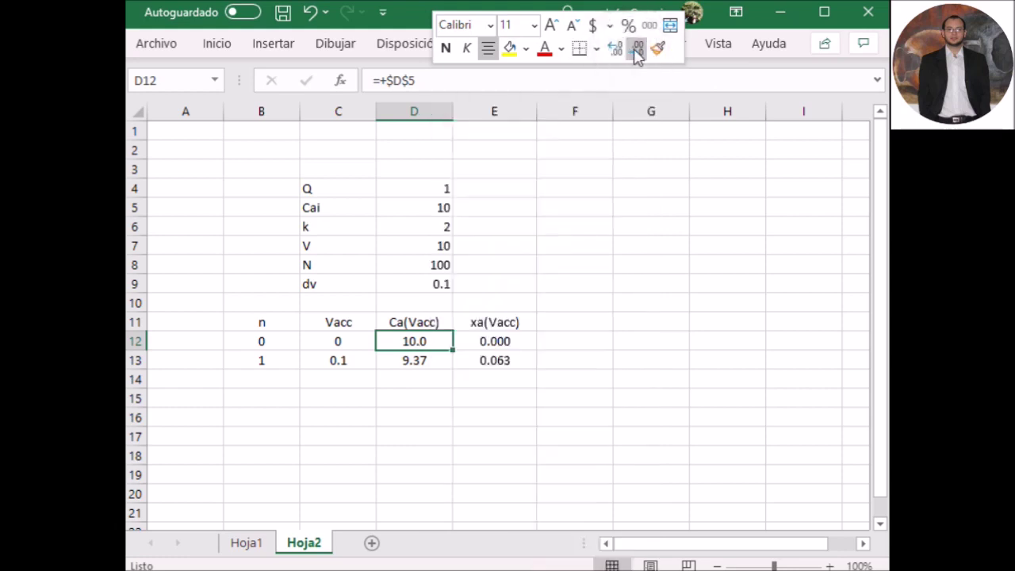
{"action": "left_click", "coordinate": [620, 49]}
Format the Vacc values in C12 and C13 with two decimal places
{"action": "left_click", "coordinate": [356, 341]}
{"action": "right_click", "coordinate": [356, 341]}
{"action": "left_click", "coordinate": [547, 49]}
{"action": "left_click", "coordinate": [547, 50]}
{"action": "left_click", "coordinate": [352, 361]}
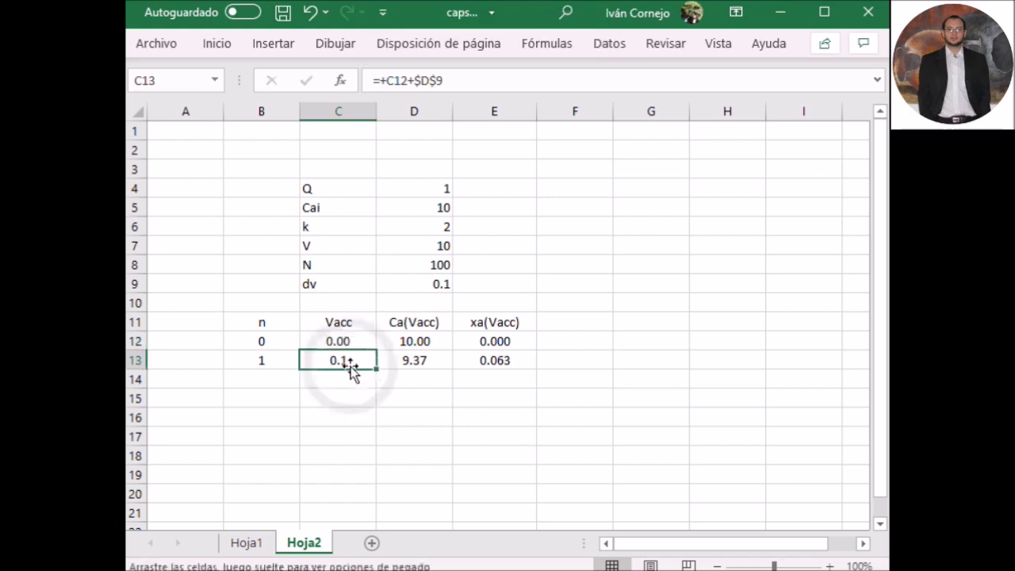
{"action": "right_click", "coordinate": [352, 359]}
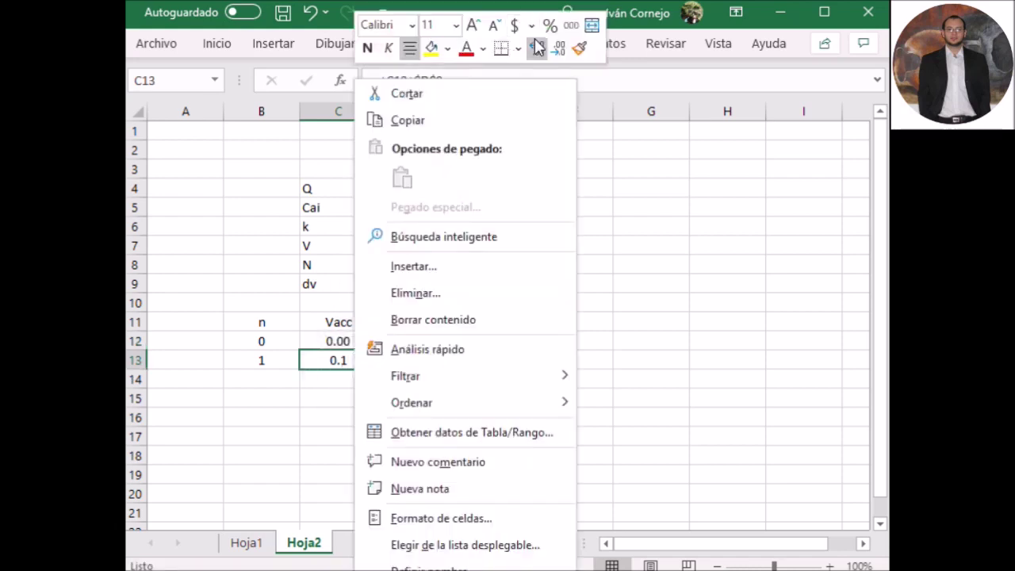
{"action": "left_click", "coordinate": [539, 48]}
Reduce the xa(Vacc) values in E12:E13 to two decimal places
{"action": "left_click_drag", "start_coordinate": [651, 379], "coordinate": [651, 361]}
{"action": "left_click_drag", "start_coordinate": [488, 343], "coordinate": [489, 356]}
{"action": "right_click", "coordinate": [489, 357]}
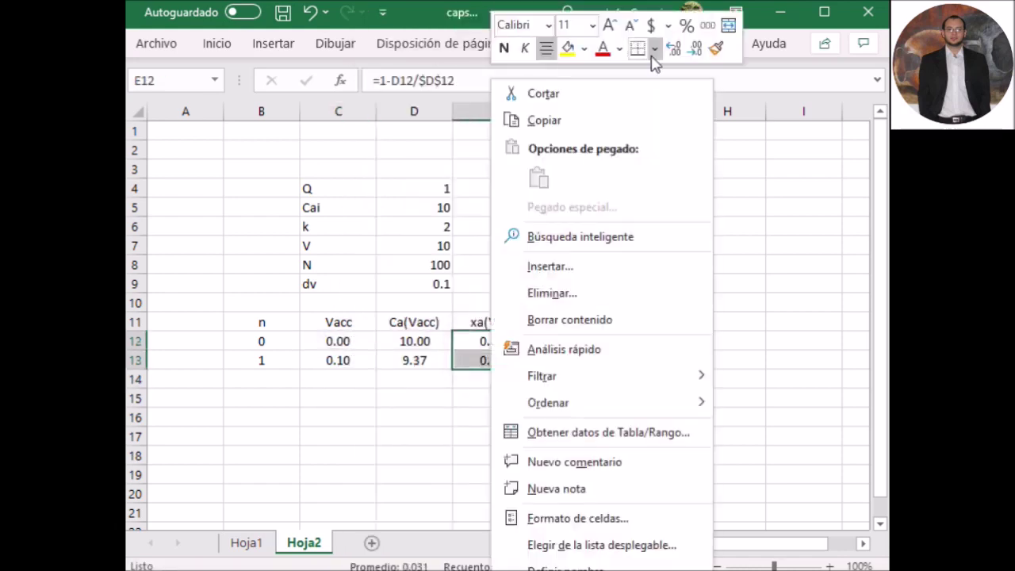
{"action": "left_click", "coordinate": [674, 46]}
Fill the formulas in B13:E13 down to row 534
{"action": "left_click_drag", "start_coordinate": [262, 360], "coordinate": [455, 333]}
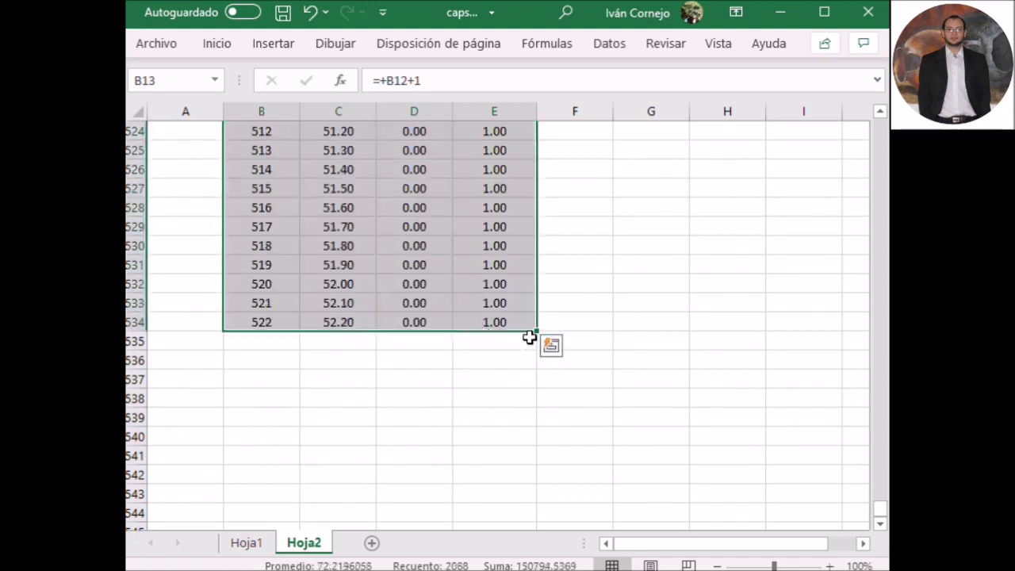
{"action": "left_click_drag", "start_coordinate": [538, 332], "coordinate": [486, 158]}
Review the filled Vacc, Ca and xa columns from the end of the table back up to the input parameters
{"action": "scroll", "coordinate": [525, 249], "scroll_direction": "up", "scroll_amount": 17}
{"action": "left_click", "coordinate": [548, 267]}
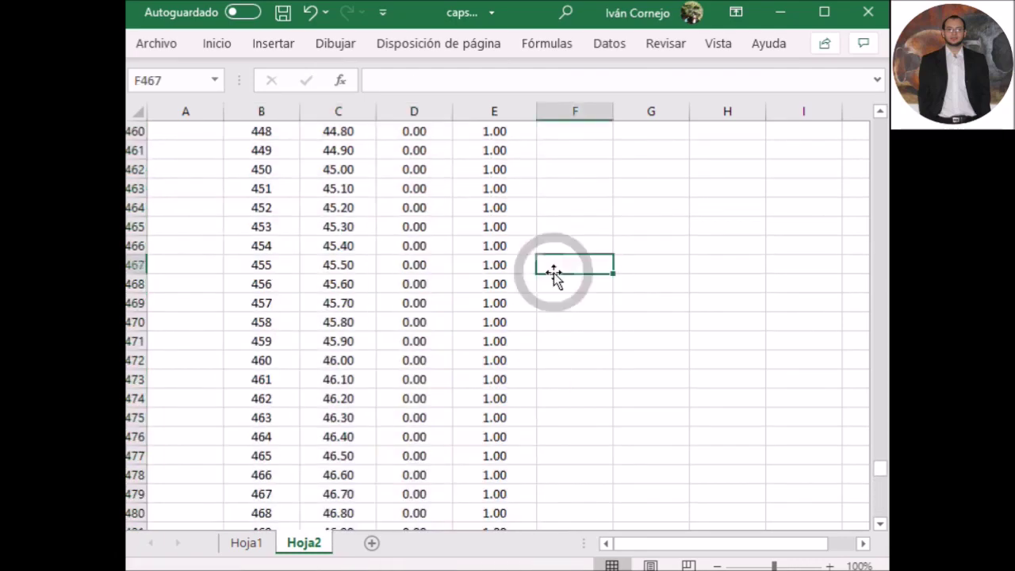
{"action": "left_click", "coordinate": [496, 268]}
{"action": "key", "text": "ctrl+shift+Up"}
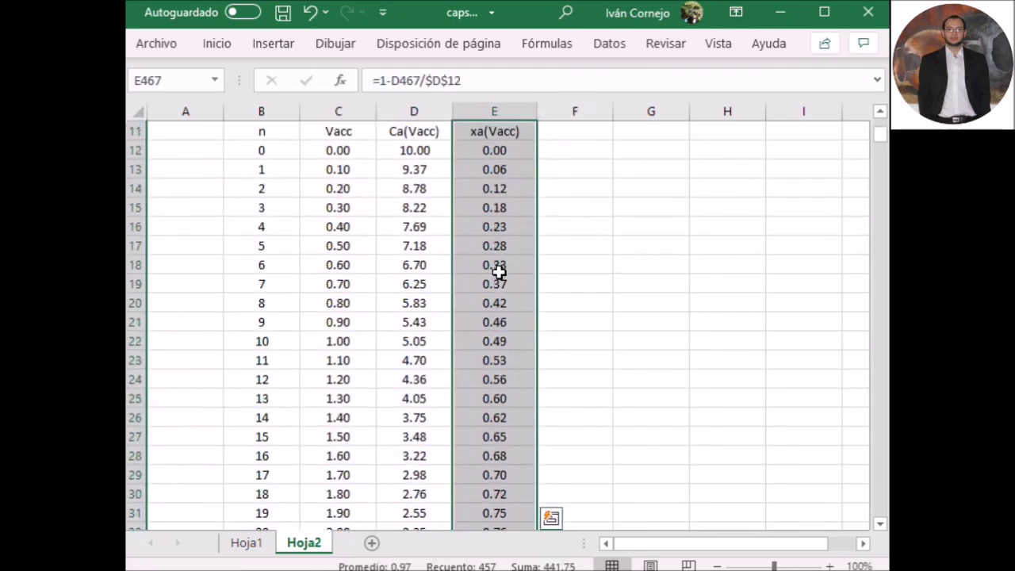
{"action": "scroll", "coordinate": [497, 272], "scroll_direction": "up", "scroll_amount": 3}
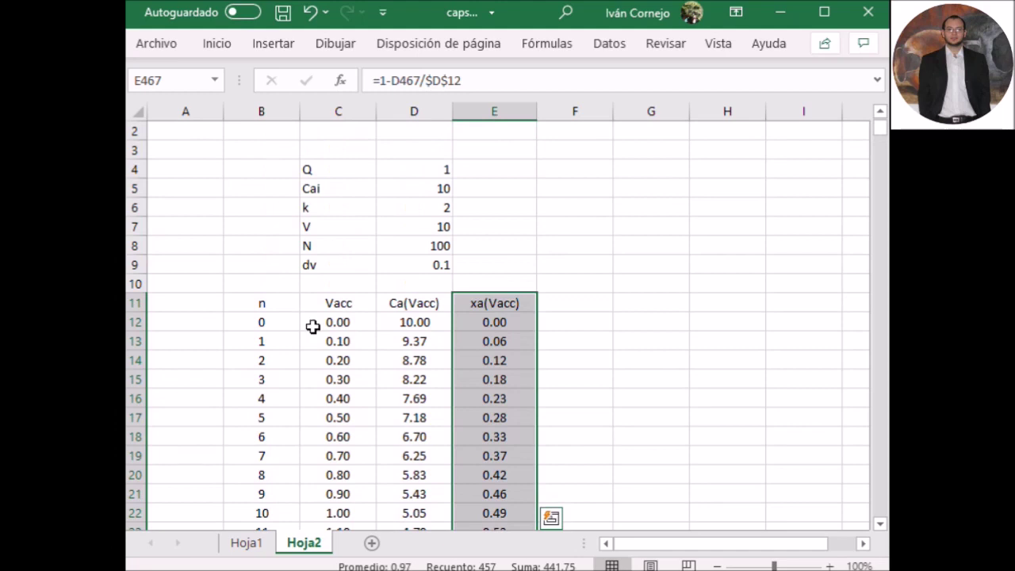
{"action": "left_click", "coordinate": [590, 321]}
{"action": "scroll", "coordinate": [532, 309], "scroll_direction": "up", "scroll_amount": 1}
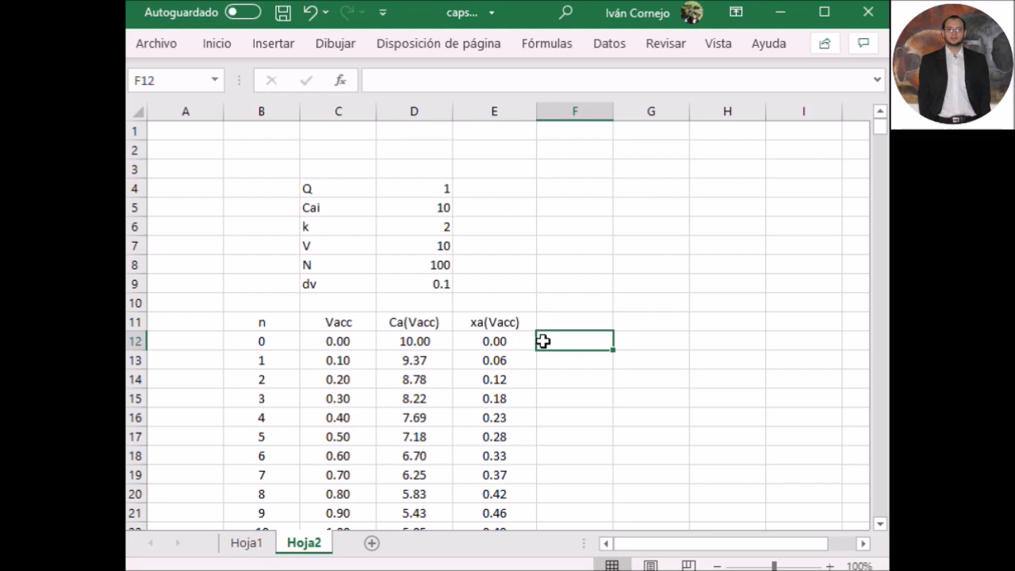
Insert a scatter chart with straight lines and no markers from the Vacc, Ca and xa values in C12:E512
{"action": "left_click", "coordinate": [351, 339]}
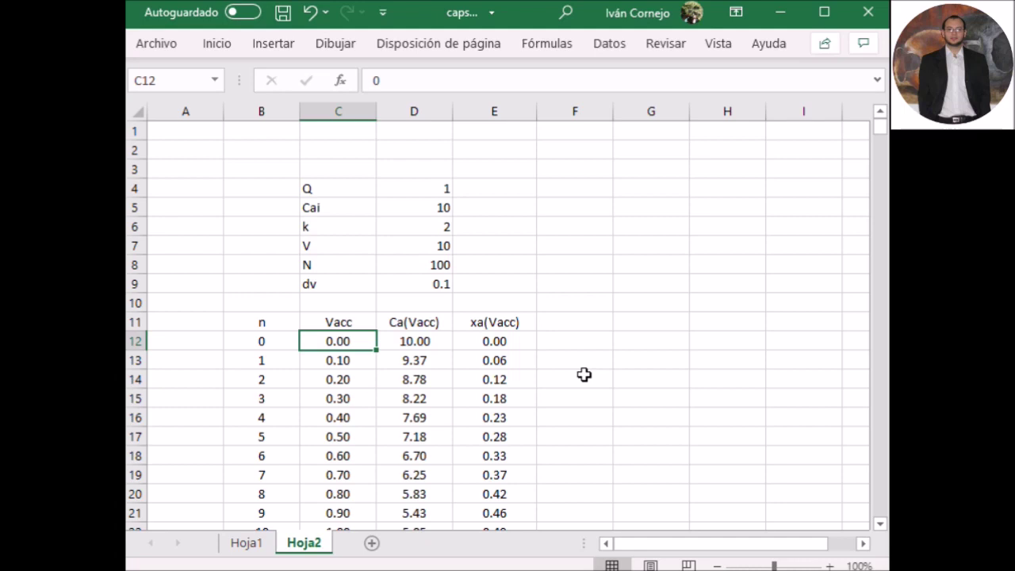
{"action": "key", "text": "ctrl+shift+Right"}
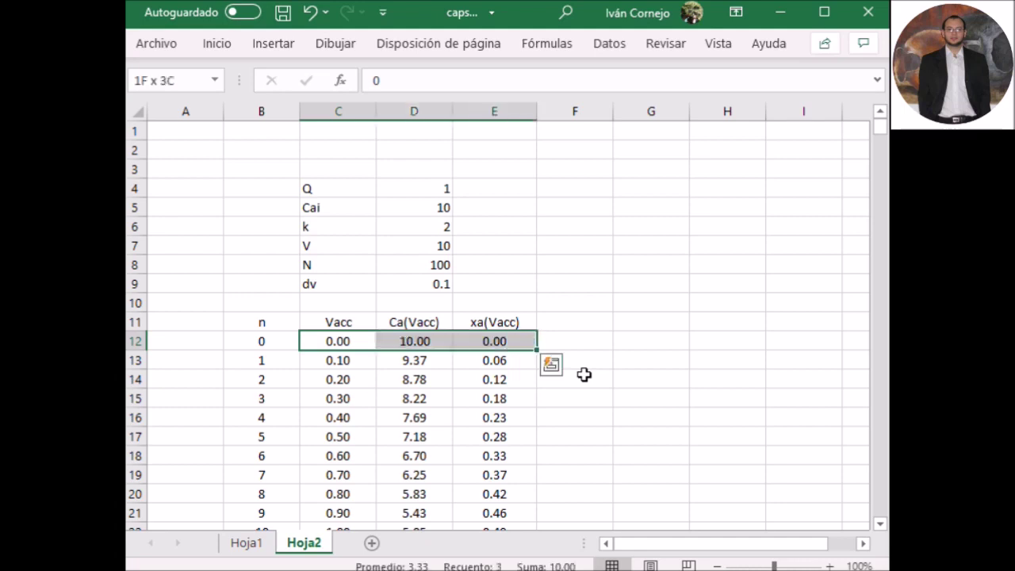
{"action": "key", "text": "ctrl+shift+Down"}
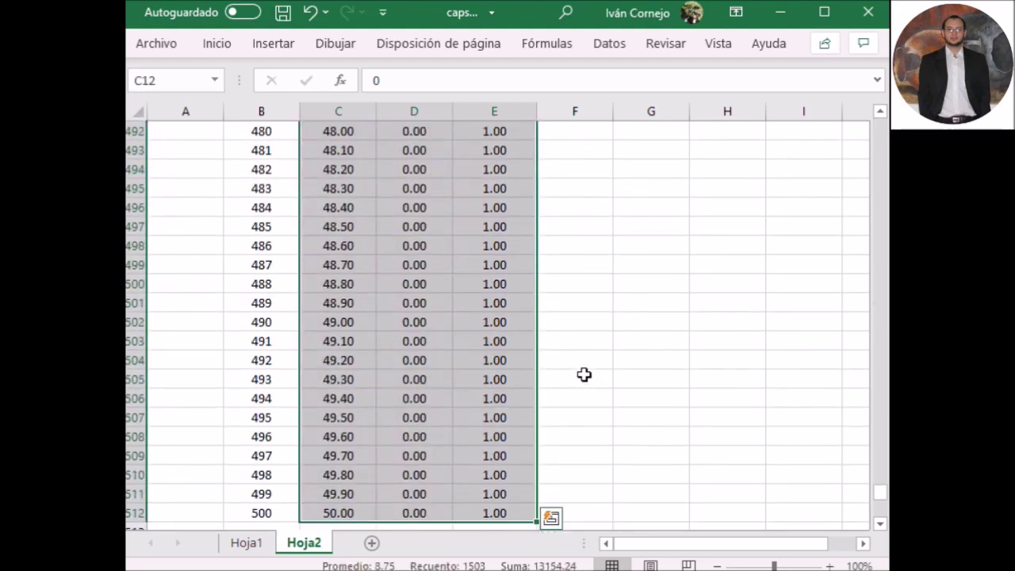
{"action": "left_click", "coordinate": [273, 45]}
{"action": "left_click", "coordinate": [485, 115]}
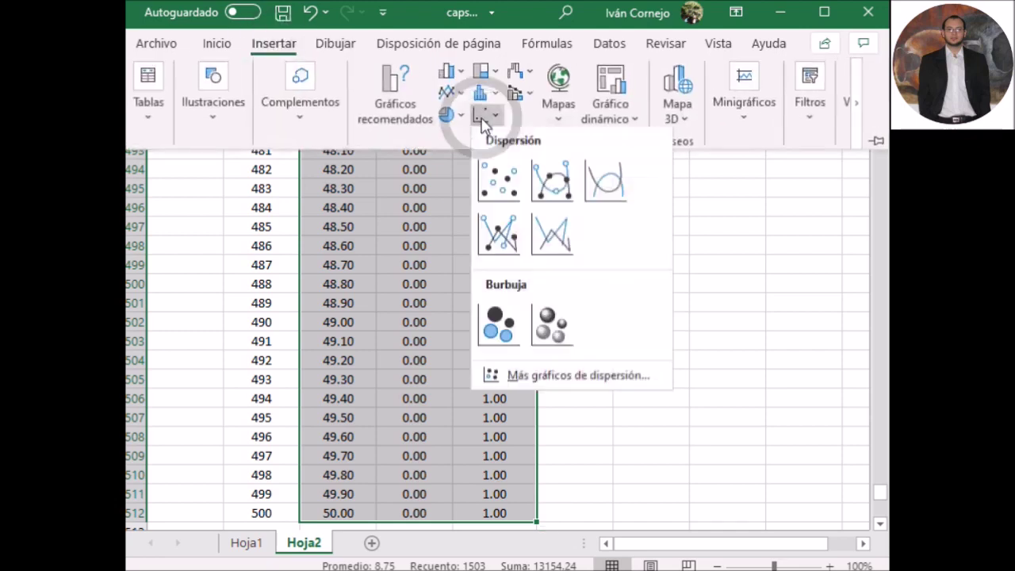
{"action": "left_click", "coordinate": [544, 239]}
{"action": "left_click", "coordinate": [650, 150]}
{"action": "left_click", "coordinate": [637, 214]}
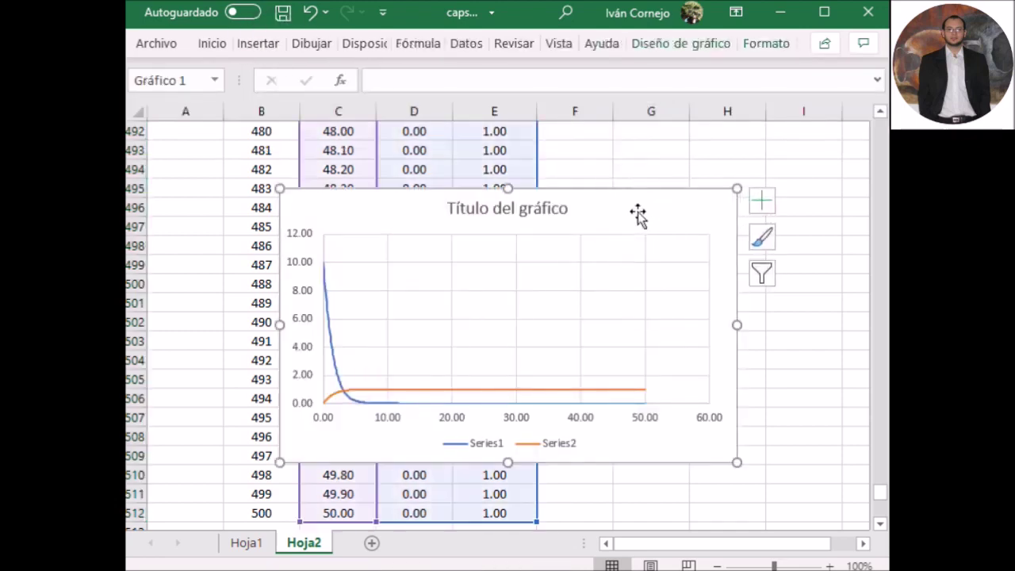
Cut the scatter chart from the end of the table and paste it near the beginning of the sheet
{"action": "key", "text": "Delete"}
{"action": "left_click", "coordinate": [627, 265]}
{"action": "key", "text": "ctrl+shift+Up"}
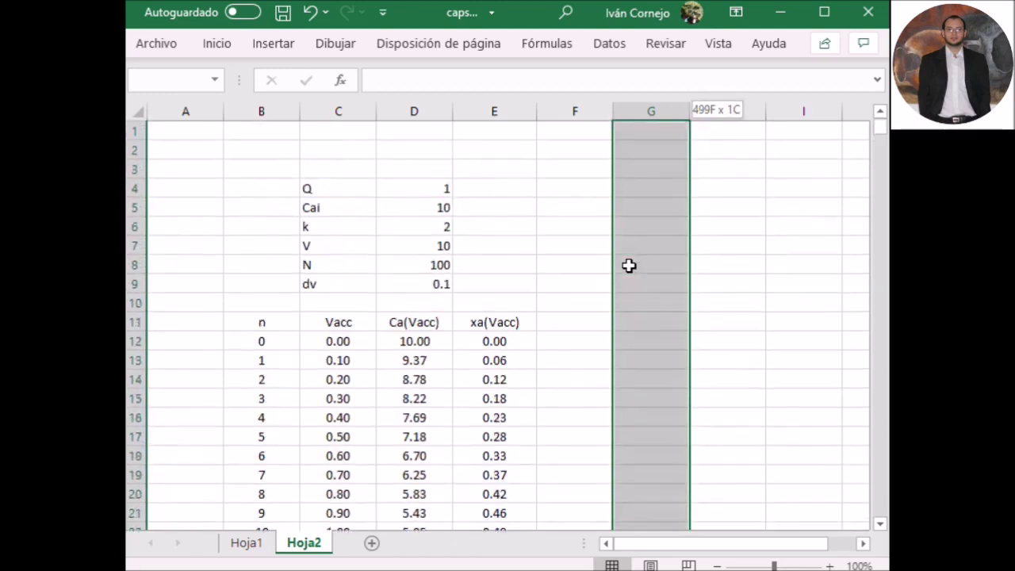
{"action": "left_click", "coordinate": [571, 342]}
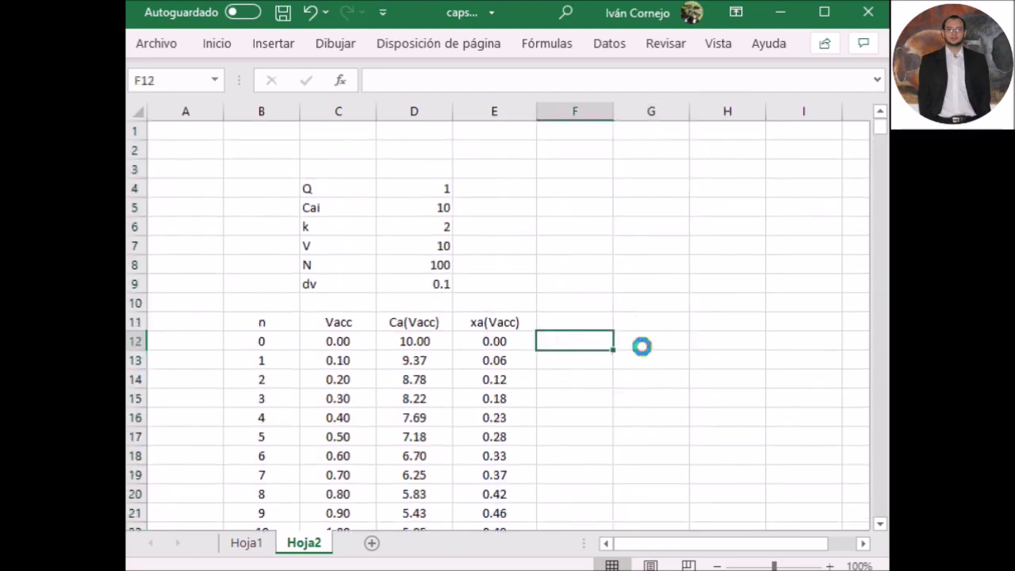
{"action": "left_click_drag", "start_coordinate": [587, 344], "coordinate": [404, 217]}
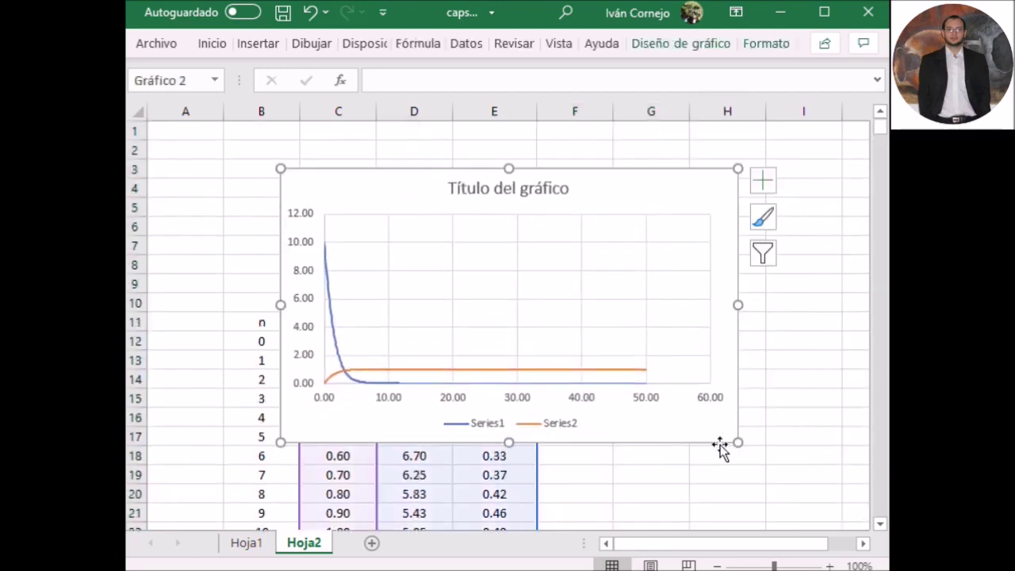
Shrink the chart and place it beside the input parameters, over columns F to I
{"action": "left_click_drag", "start_coordinate": [739, 443], "coordinate": [576, 423]}
{"action": "left_click_drag", "start_coordinate": [361, 190], "coordinate": [597, 168]}
{"action": "left_click", "coordinate": [574, 455]}
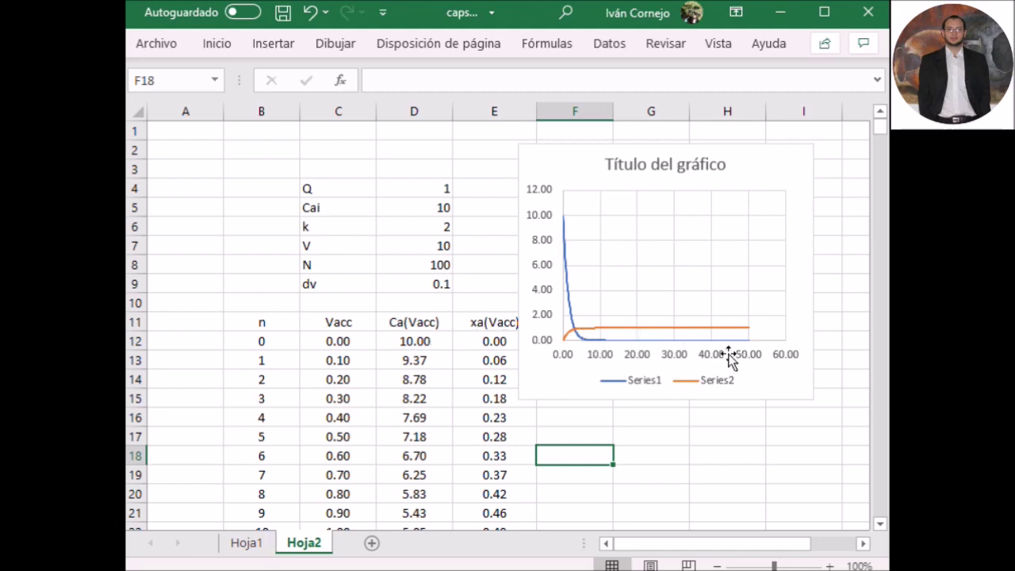
Set the maximum of the chart's horizontal axis to 10
{"action": "left_click", "coordinate": [673, 355]}
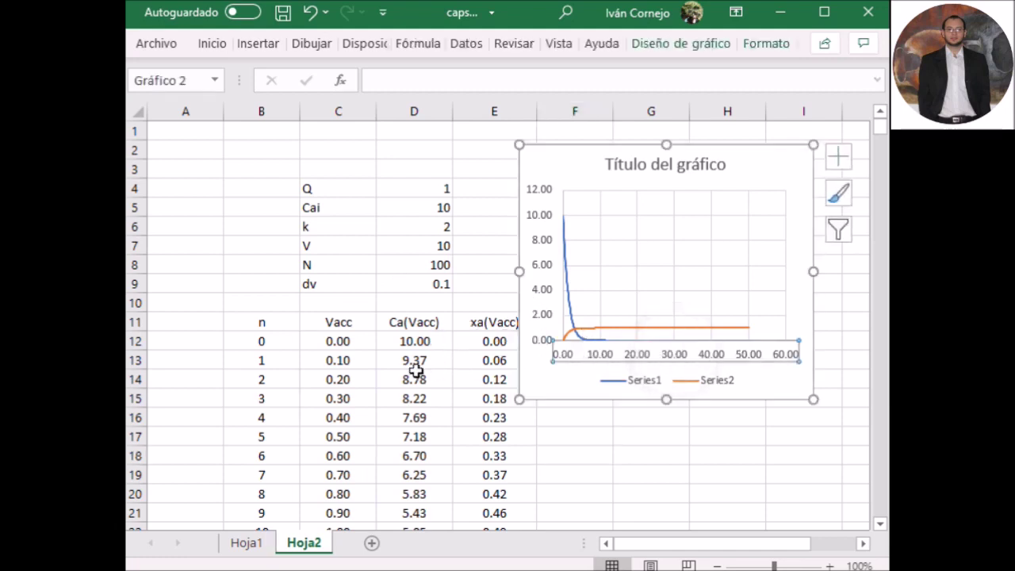
{"action": "right_click", "coordinate": [610, 360]}
{"action": "left_click", "coordinate": [721, 299]}
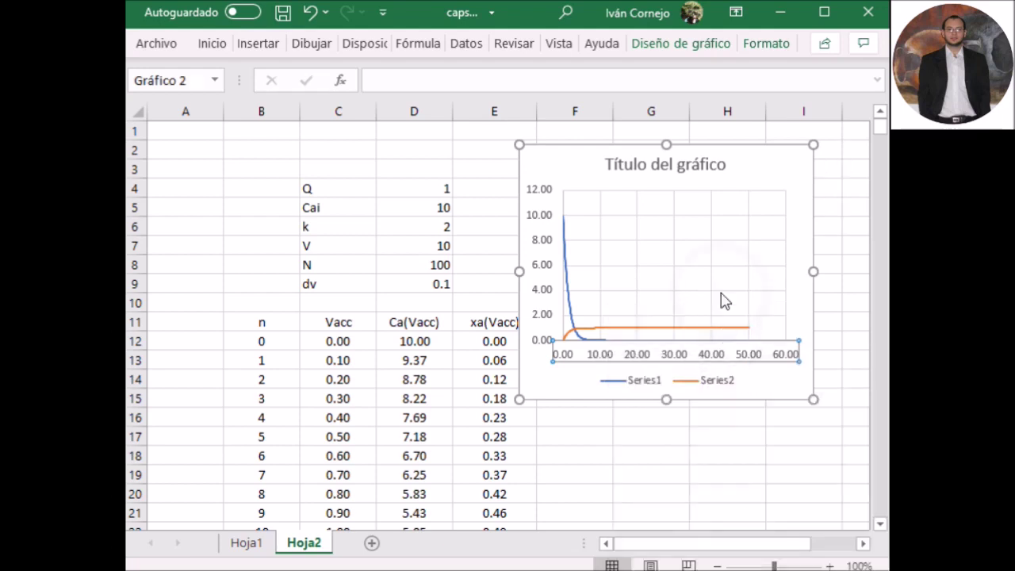
{"action": "left_click", "coordinate": [688, 304]}
{"action": "type", "text": "10"}
{"action": "key", "text": "Return"}
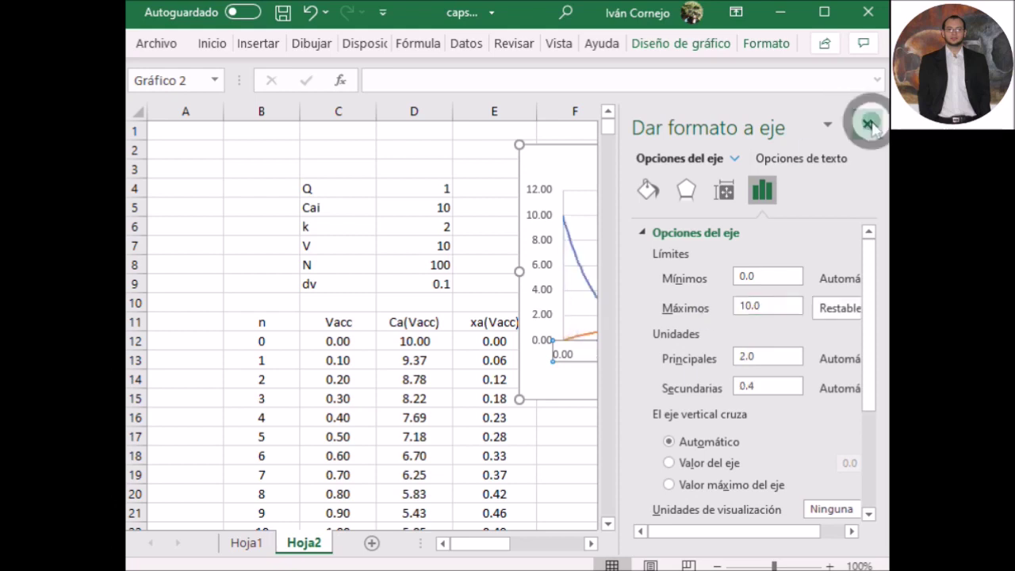
{"action": "left_click", "coordinate": [866, 124]}
Plot the xa(Vacc) series on the chart's secondary axis
{"action": "right_click", "coordinate": [682, 335]}
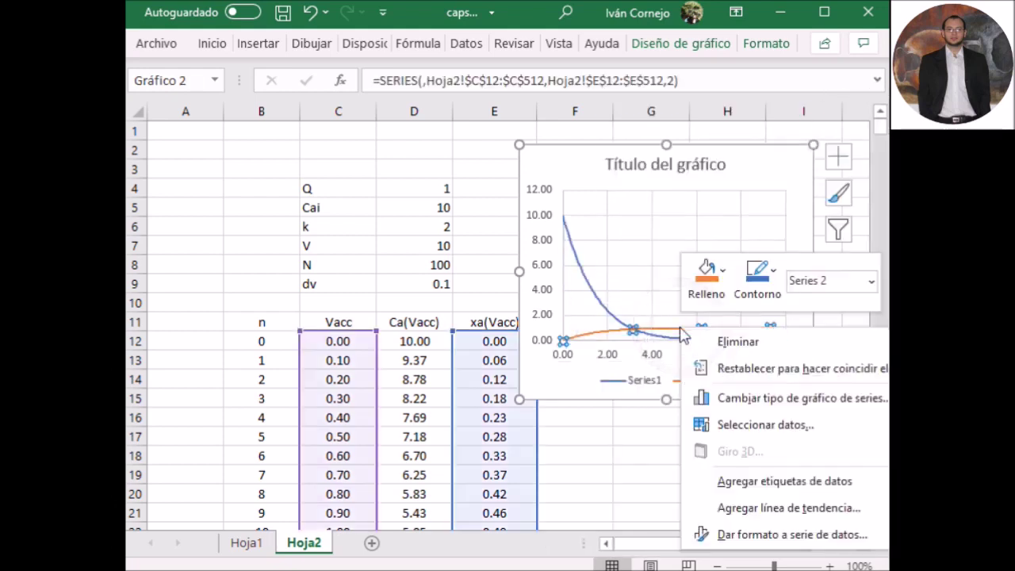
{"action": "left_click", "coordinate": [784, 534]}
{"action": "left_click", "coordinate": [717, 302]}
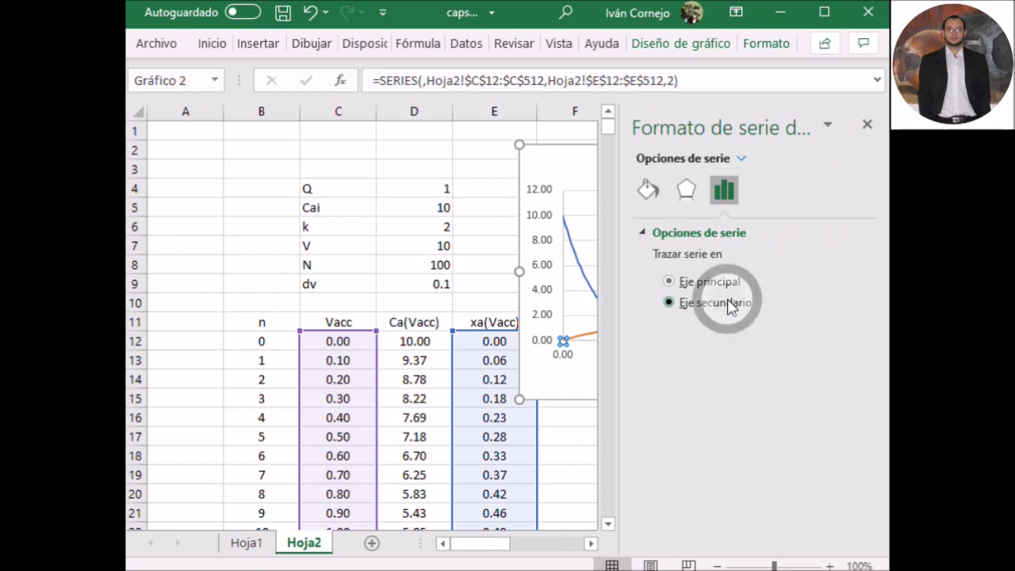
{"action": "left_click", "coordinate": [866, 125]}
{"action": "left_click", "coordinate": [709, 477]}
Check which table columns feed the conversion curve and the concentration curve in the chart
{"action": "left_click", "coordinate": [649, 225]}
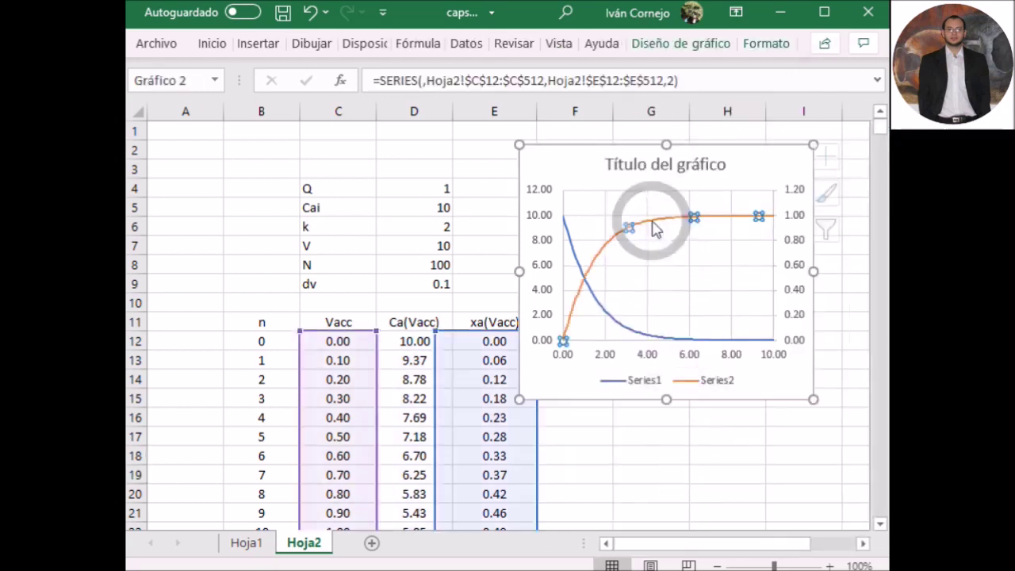
{"action": "left_click", "coordinate": [604, 306]}
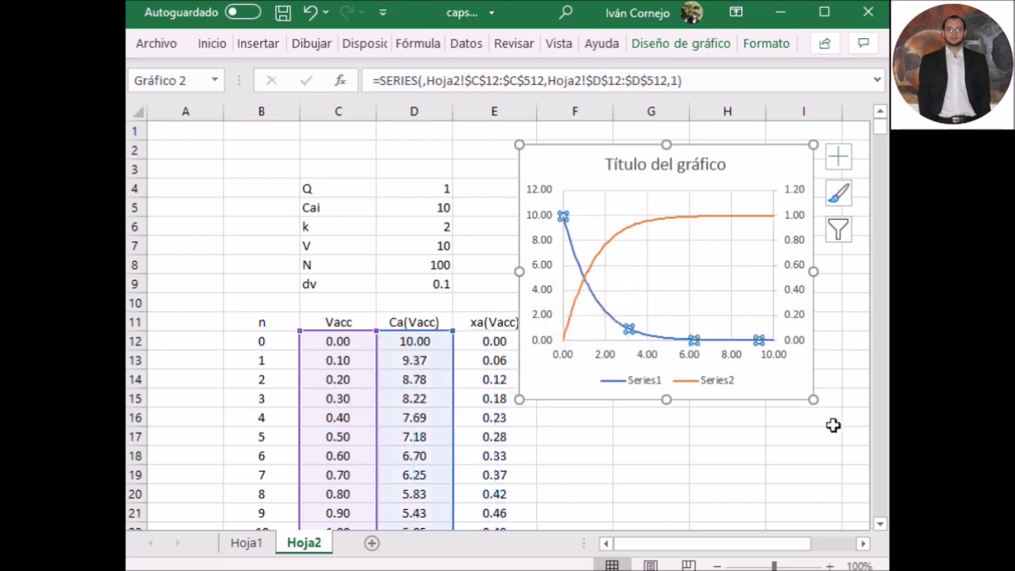
{"action": "left_click", "coordinate": [804, 472]}
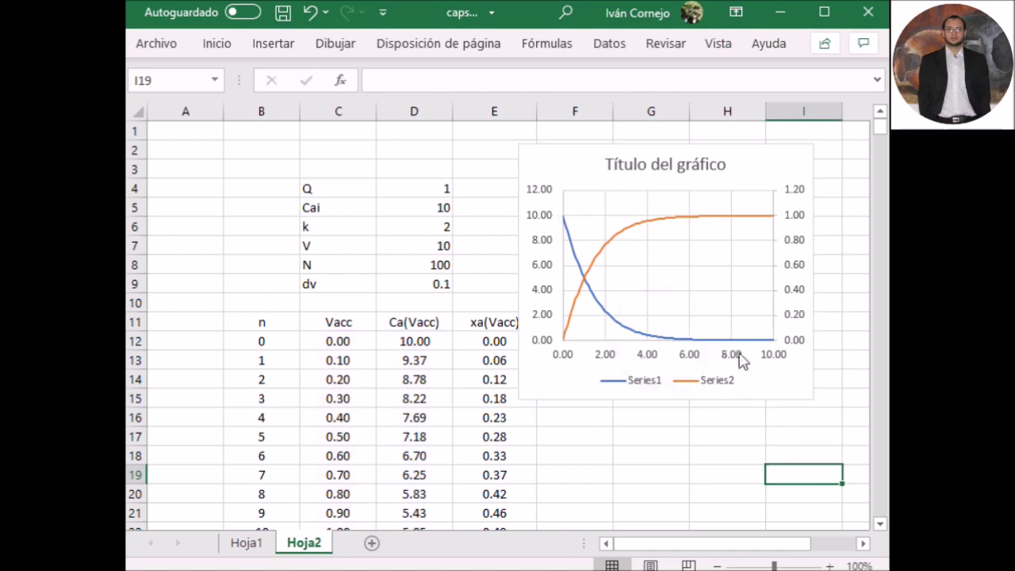
Move the chart slightly so that it no longer covers the xa(Vacc) column
{"action": "left_click_drag", "start_coordinate": [560, 154], "coordinate": [589, 175]}
{"action": "left_click", "coordinate": [615, 472]}
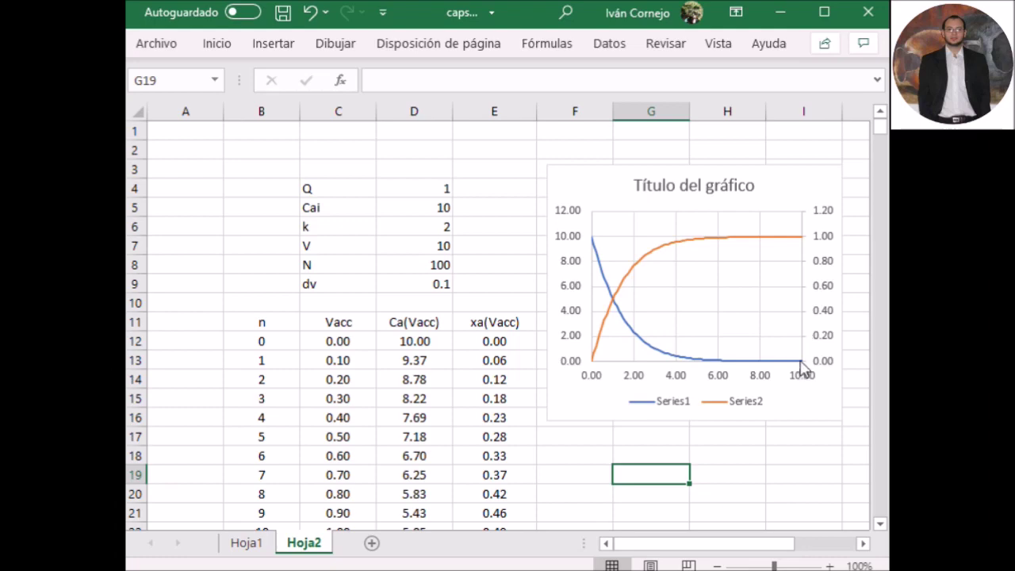
Format the xa(Vacc) value for a Vacc of 10.00, in E112, with three decimal places
{"action": "left_click", "coordinate": [344, 359]}
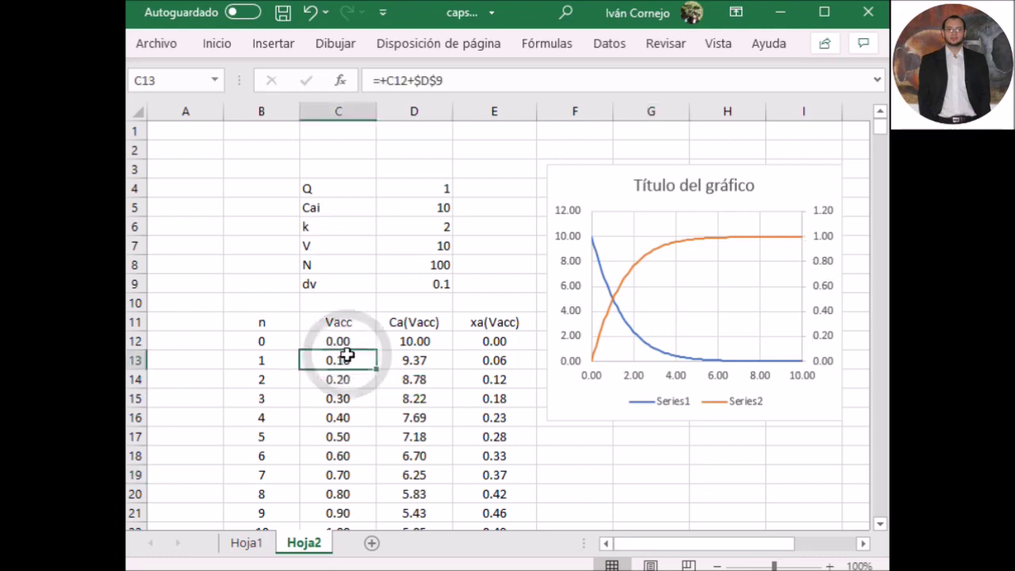
{"action": "scroll", "coordinate": [349, 348], "scroll_direction": "down", "scroll_amount": 20}
{"action": "scroll", "coordinate": [358, 341], "scroll_direction": "up", "scroll_amount": 3}
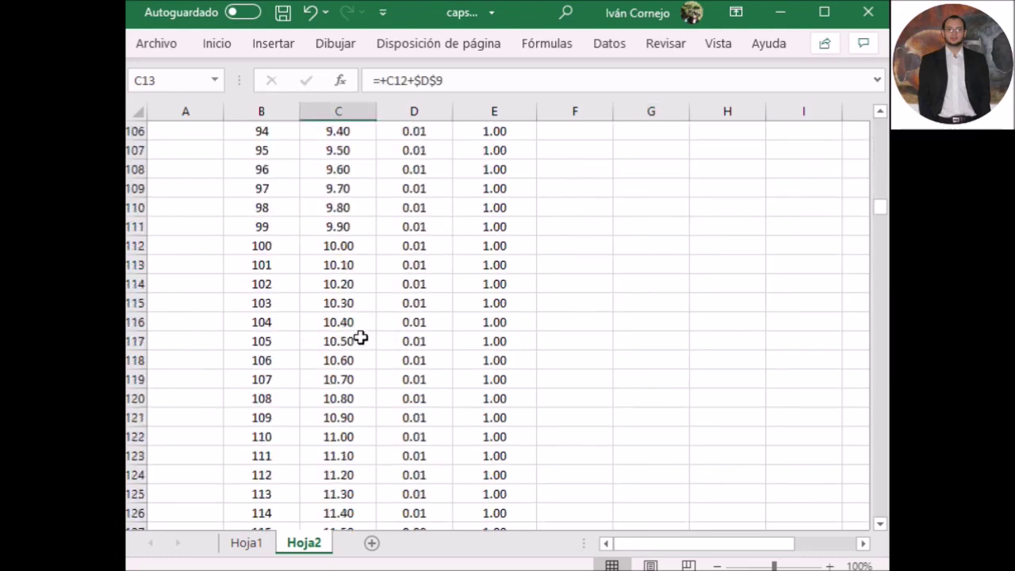
{"action": "left_click", "coordinate": [351, 244]}
{"action": "left_click", "coordinate": [429, 245]}
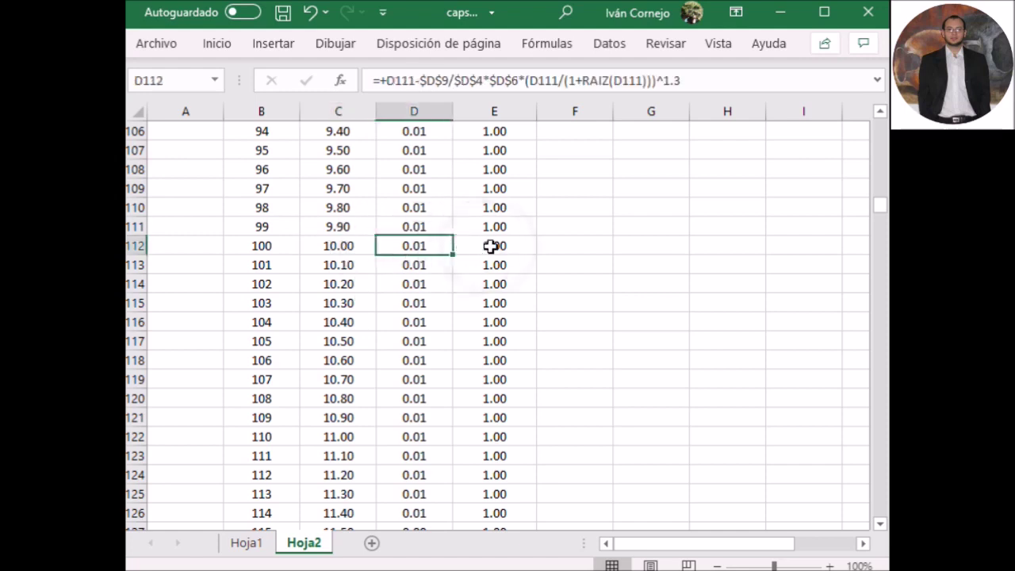
{"action": "right_click", "coordinate": [496, 246]}
{"action": "left_click", "coordinate": [679, 48]}
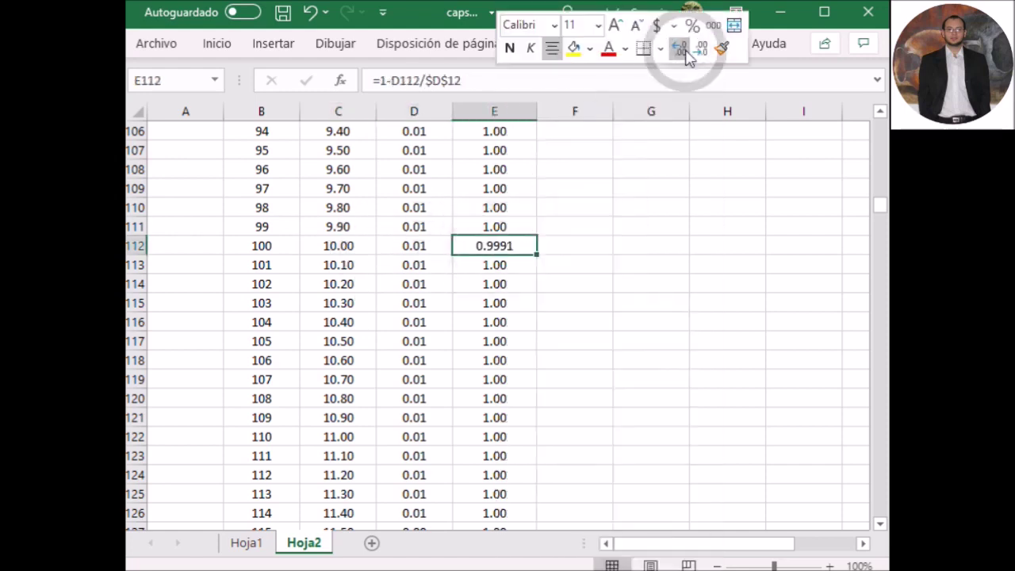
{"action": "left_click", "coordinate": [699, 47]}
{"action": "left_click", "coordinate": [608, 276]}
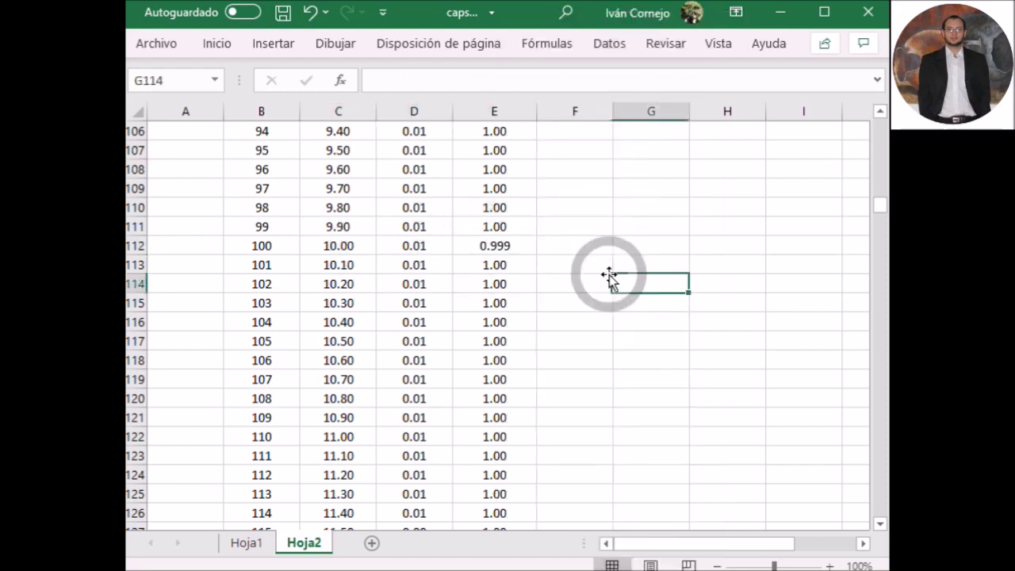
Increase the number of decimals shown for the Ca(Vacc) value in D112
{"action": "left_click", "coordinate": [437, 246]}
{"action": "right_click", "coordinate": [427, 246]}
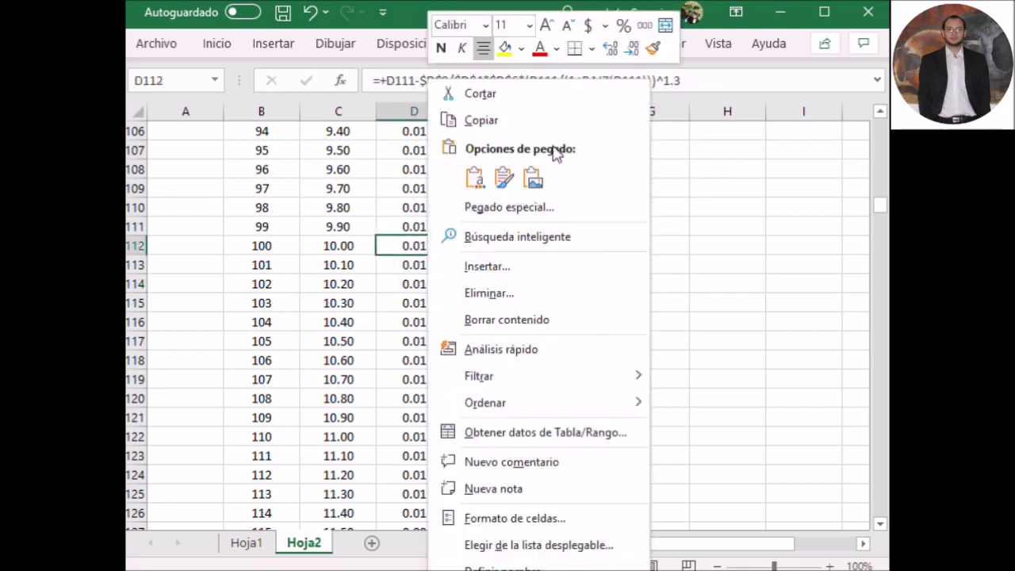
{"action": "left_click", "coordinate": [610, 46]}
{"action": "left_click", "coordinate": [616, 256]}
{"action": "left_click", "coordinate": [437, 245]}
Set the number of divisions N in D8 to 20
{"action": "scroll", "coordinate": [444, 238], "scroll_direction": "up", "scroll_amount": 20}
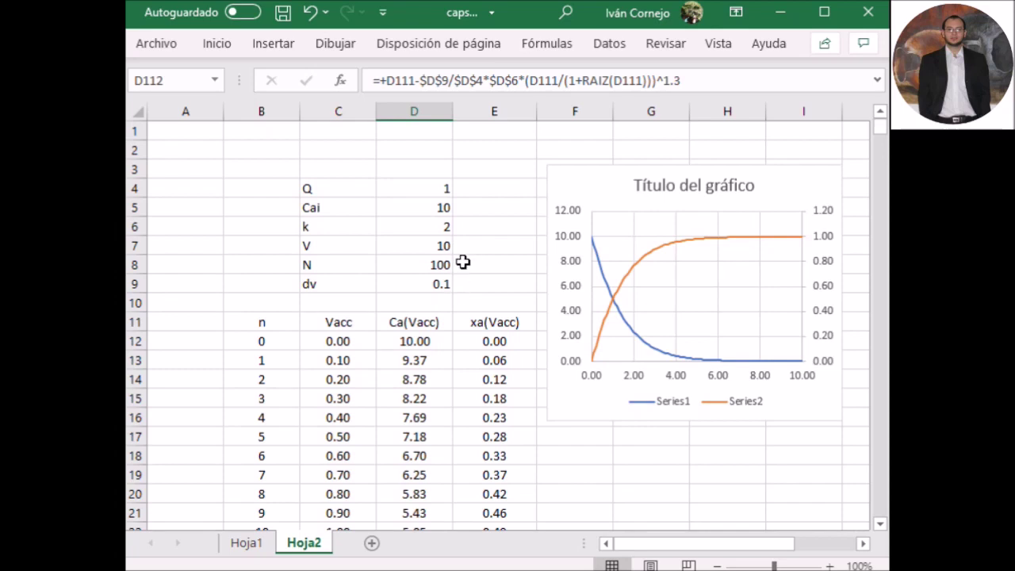
{"action": "left_click", "coordinate": [457, 250]}
{"action": "left_click", "coordinate": [448, 265]}
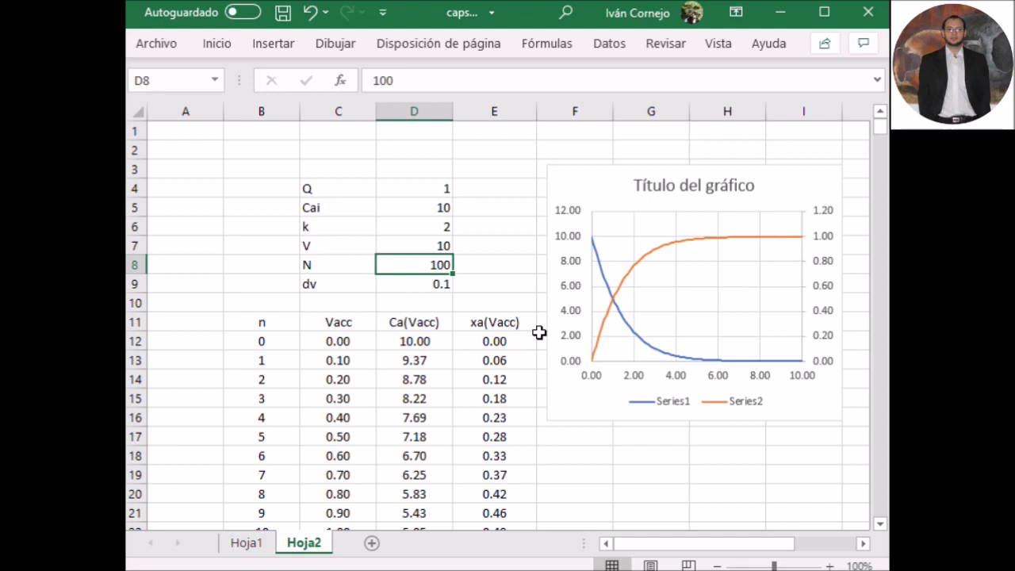
{"action": "type", "text": "10"}
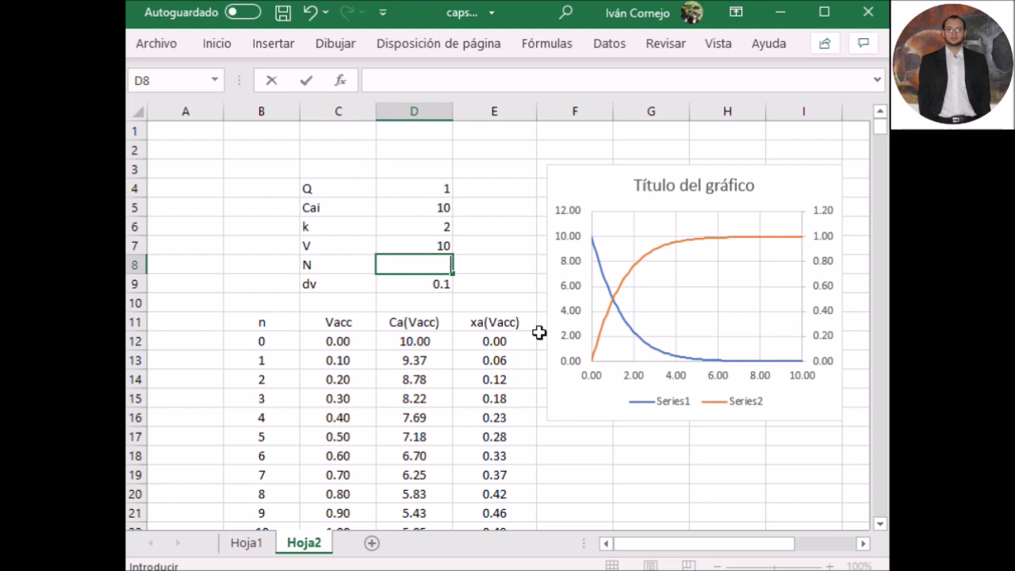
{"action": "key", "text": "Return"}
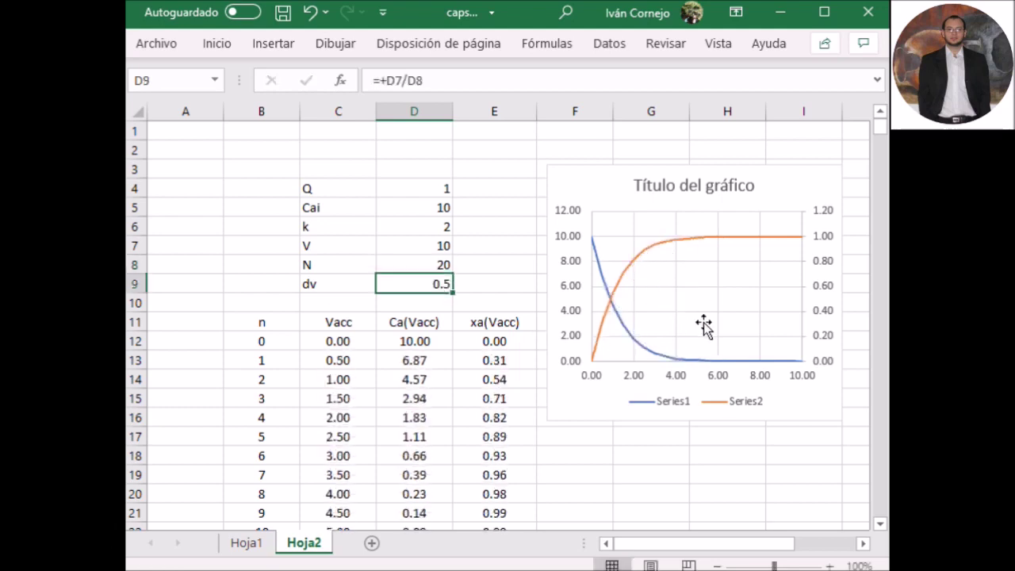
Set the number of divisions N in D8 to 40
{"action": "key", "text": "Up"}
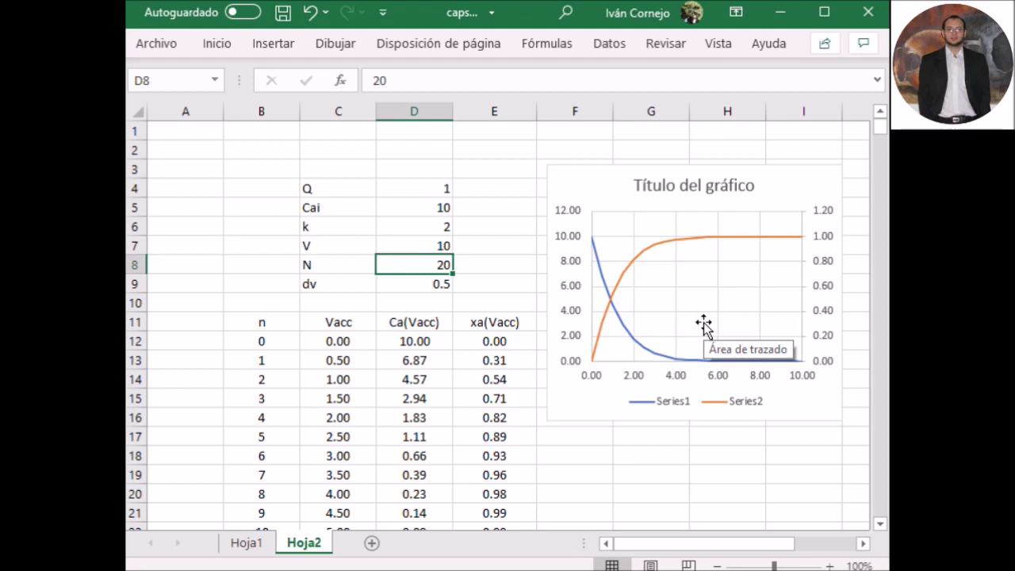
{"action": "type", "text": "4"}
{"action": "key", "text": "Return"}
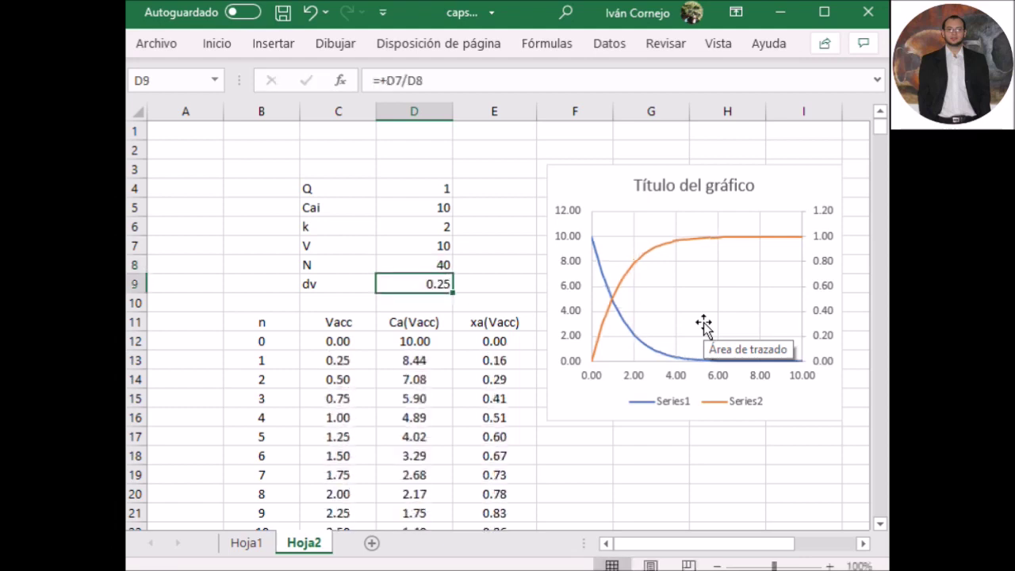
Set the number of divisions N in D8 to 50
{"action": "key", "text": "Up"}
{"action": "type", "text": "50"}
{"action": "key", "text": "Return"}
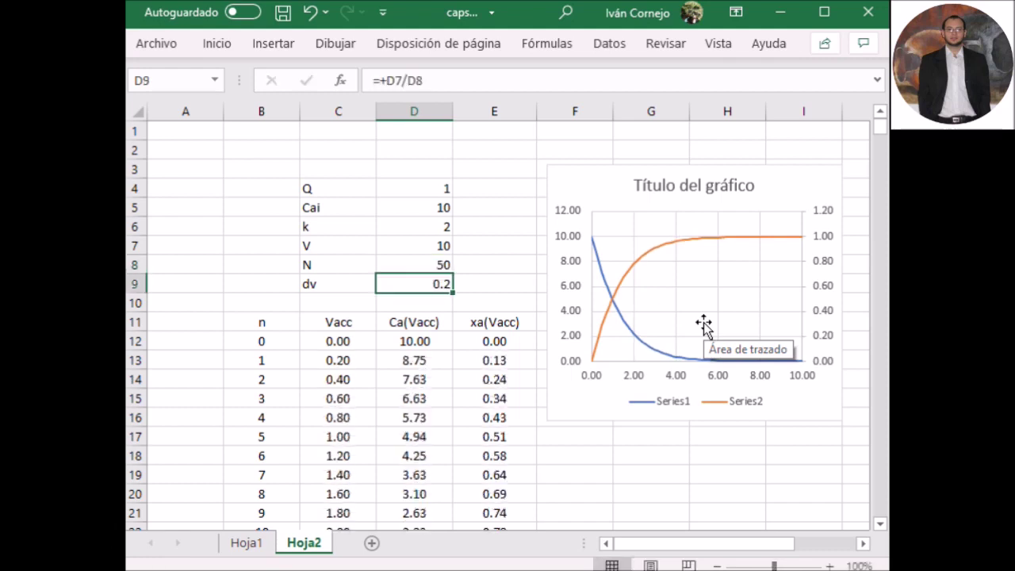
Test 100 and 200 as the number of divisions N in D8
{"action": "key", "text": "Up"}
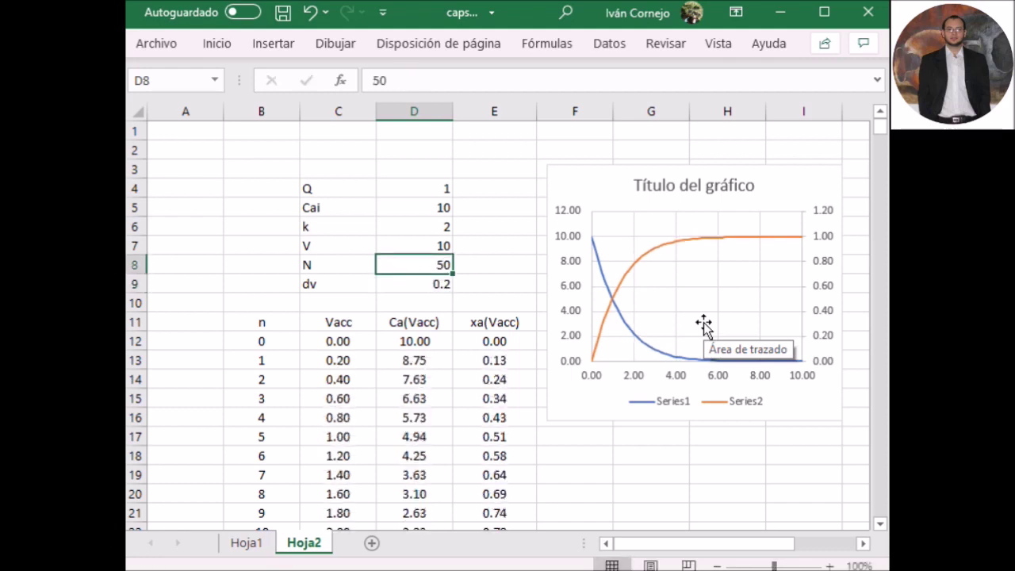
{"action": "type", "text": "100"}
{"action": "key", "text": "Return"}
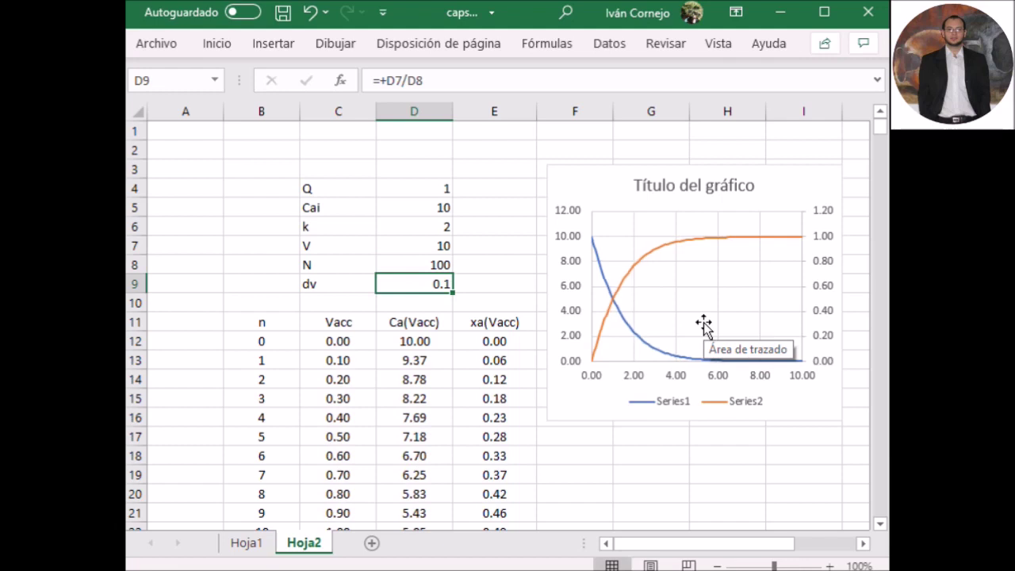
{"action": "key", "text": "Up"}
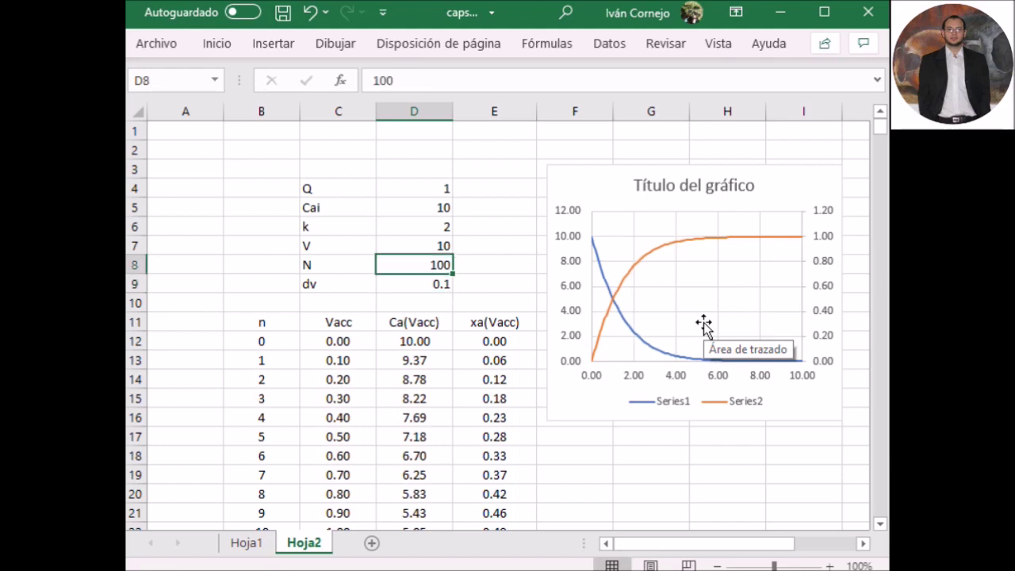
{"action": "type", "text": "20"}
{"action": "key", "text": "Return"}
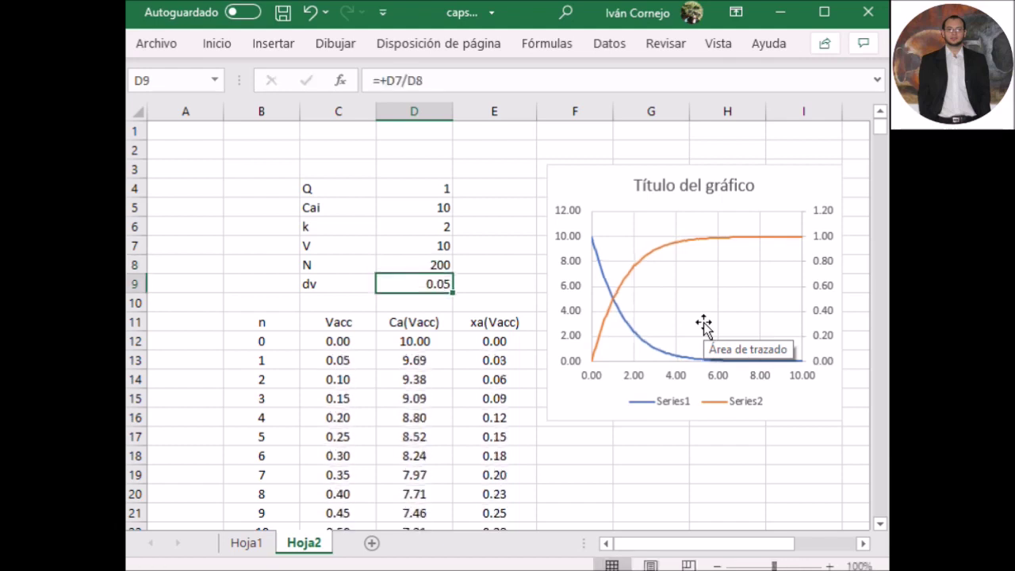
Test 400 and 1000 as the number of divisions N in D8
{"action": "key", "text": "Up"}
{"action": "type", "text": "4"}
{"action": "key", "text": "Return"}
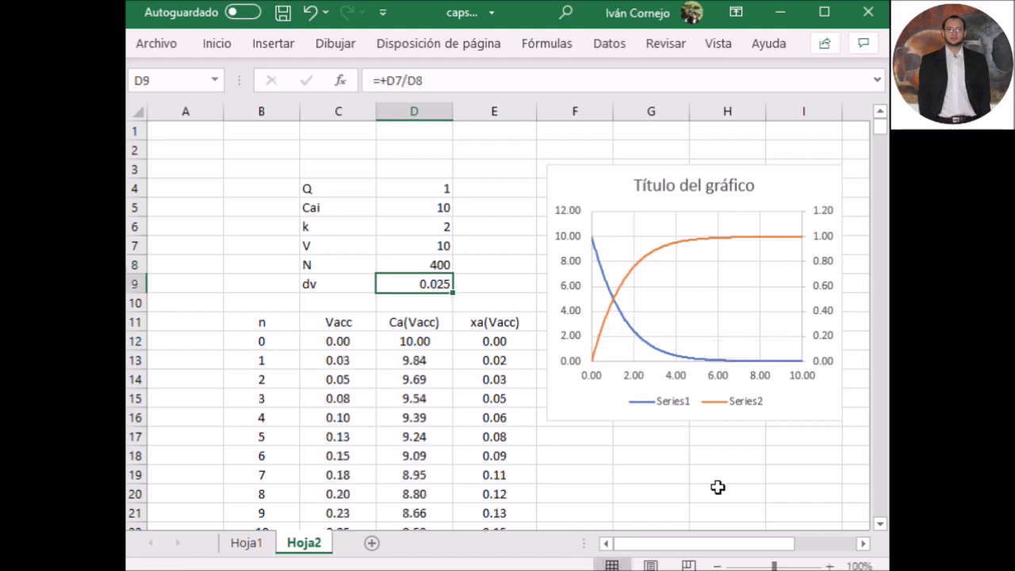
{"action": "key", "text": "Up"}
{"action": "type", "text": "1000"}
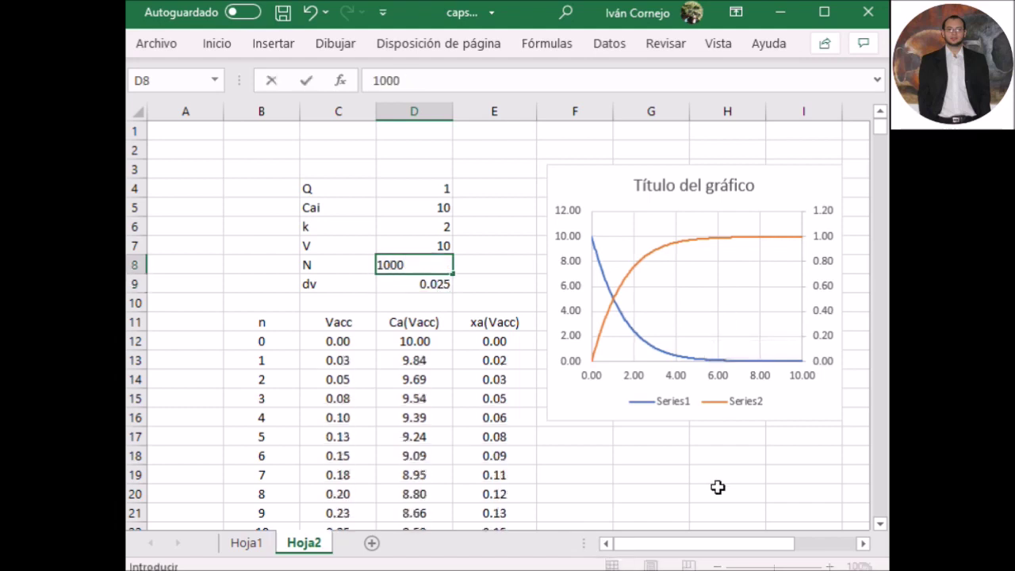
{"action": "key", "text": "Return"}
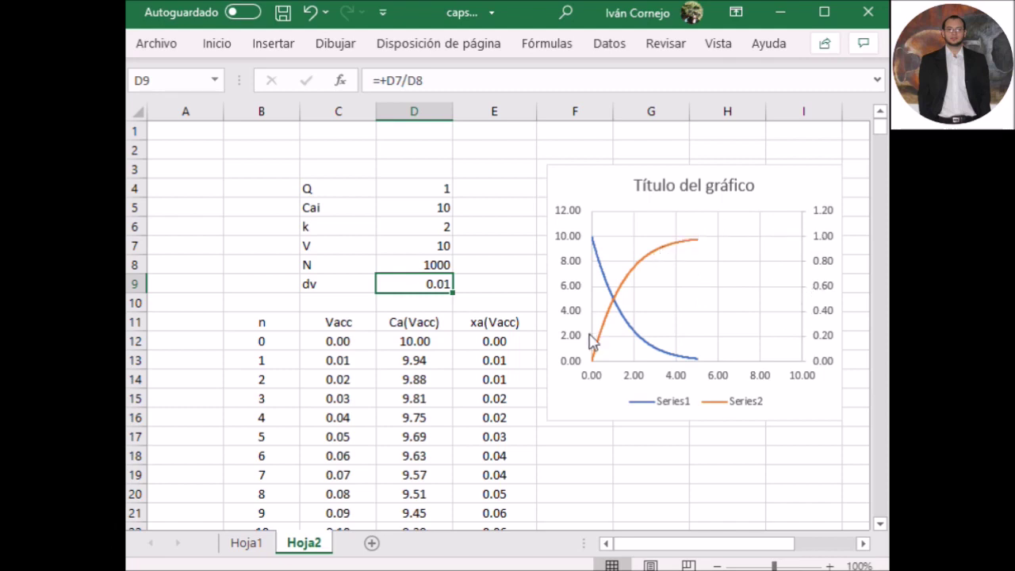
Set the number of divisions N in D8 to 500 and select the xa curve in the chart
{"action": "key", "text": "Up"}
{"action": "type", "text": "5"}
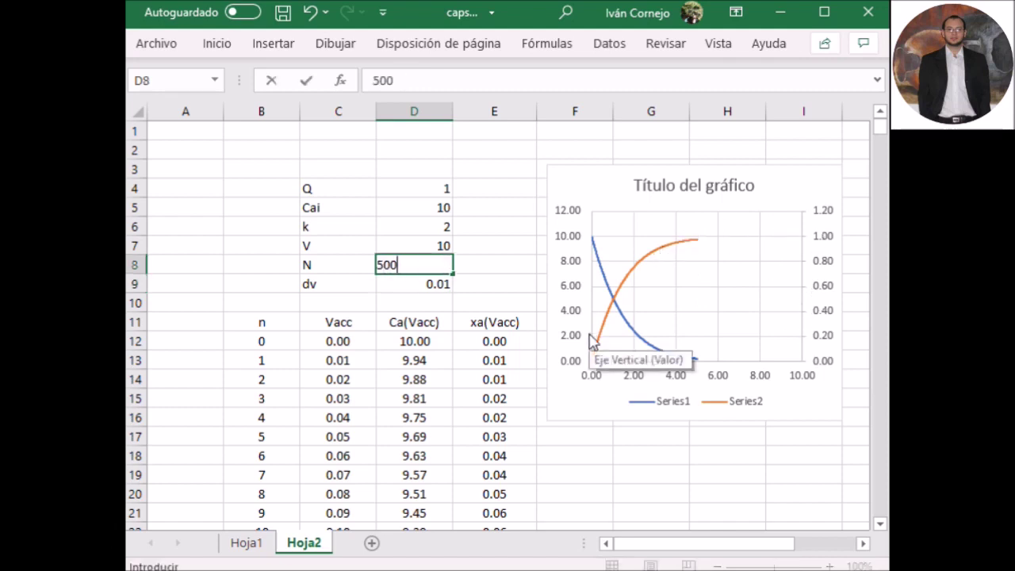
{"action": "key", "text": "Return"}
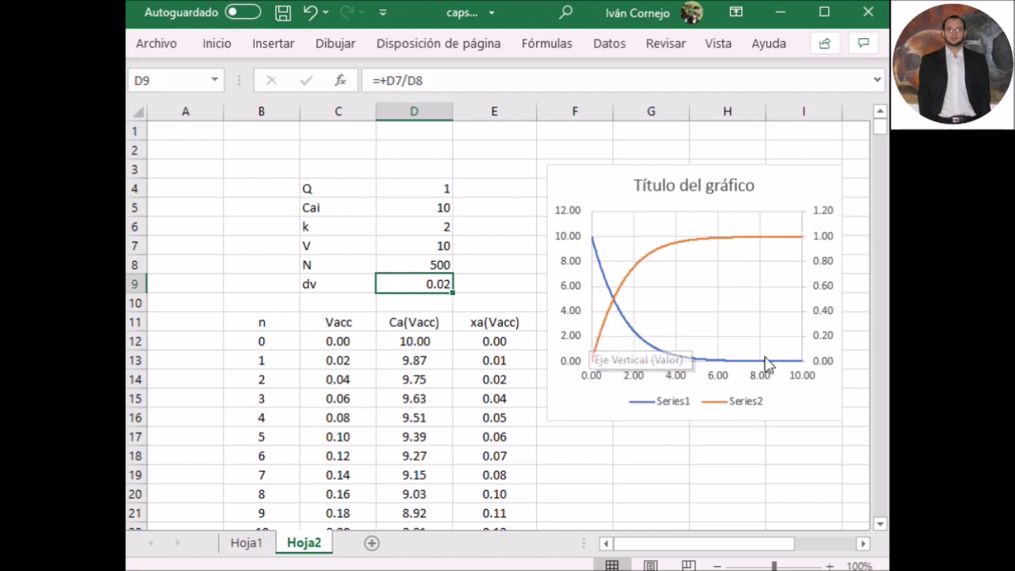
{"action": "left_click", "coordinate": [750, 238]}
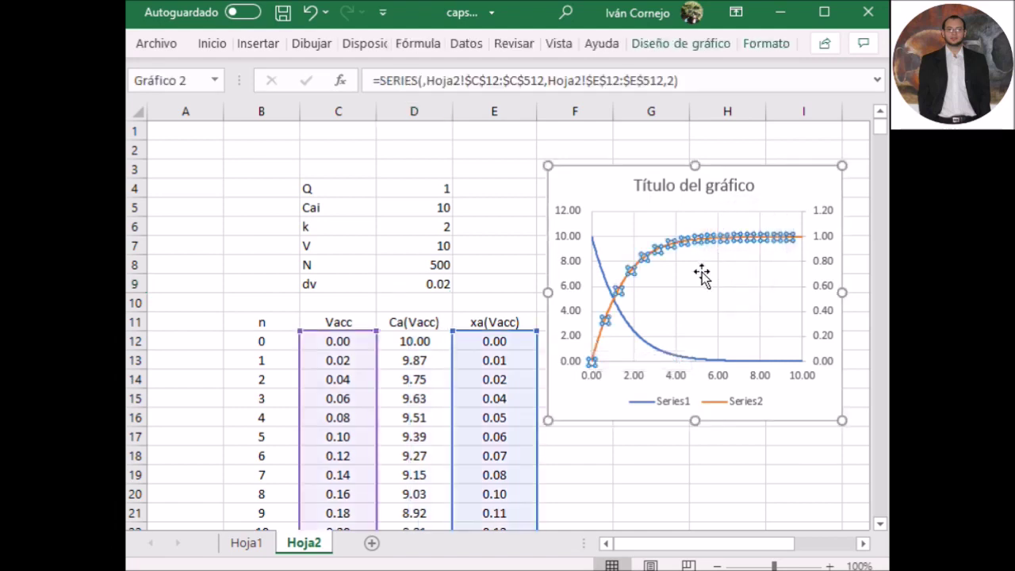
Set the number of divisions N in D8 to 20
{"action": "left_click", "coordinate": [497, 262]}
{"action": "left_click", "coordinate": [440, 265]}
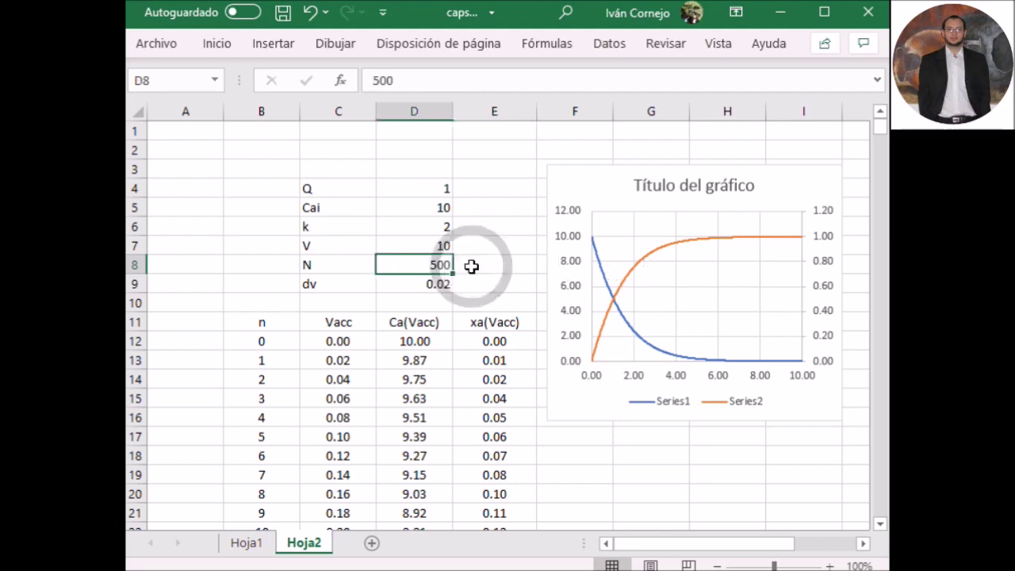
{"action": "type", "text": "20"}
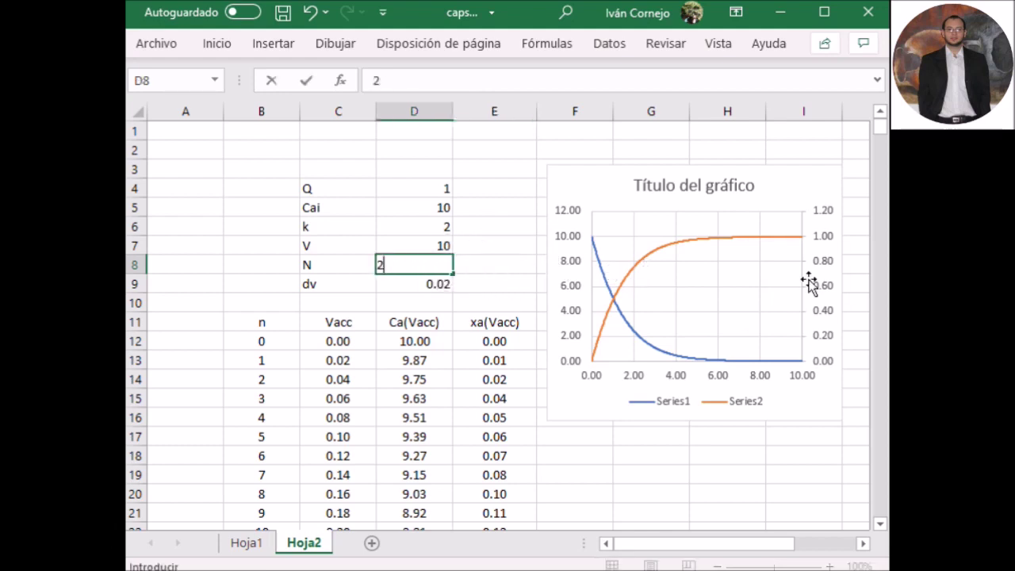
{"action": "key", "text": "Return"}
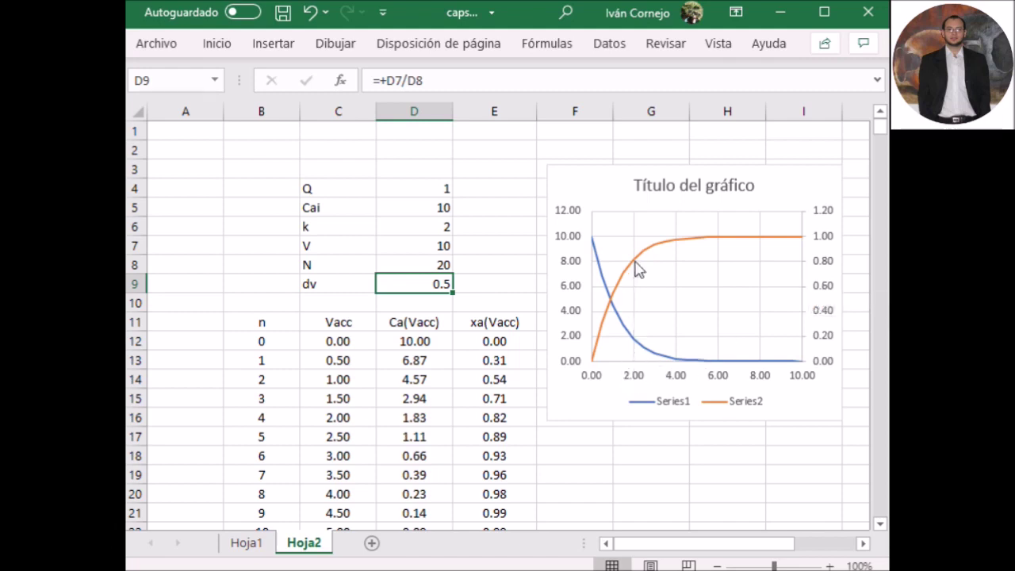
Set the number of divisions N in D8 to 100
{"action": "mouse_move", "coordinate": [637, 267]}
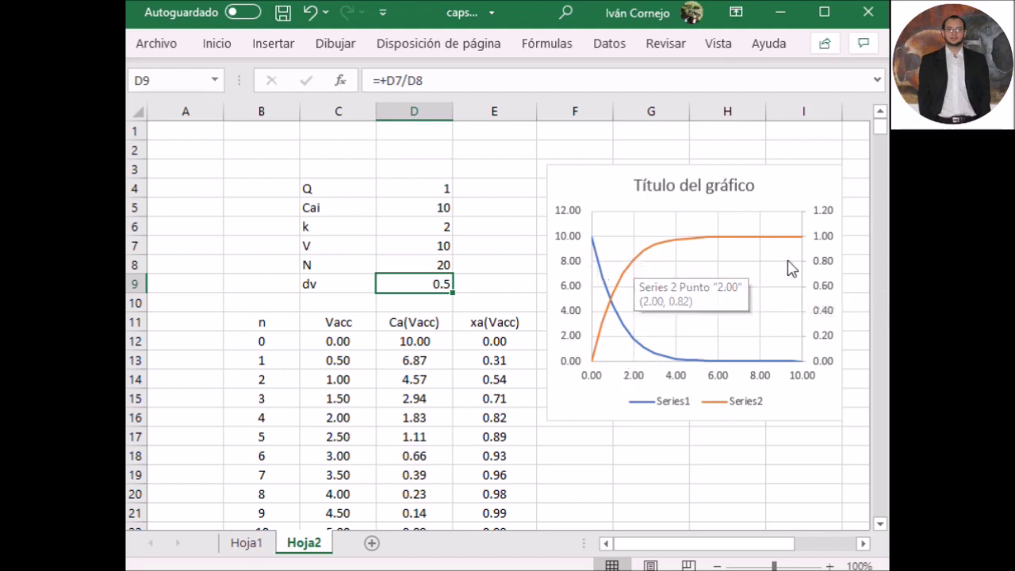
{"action": "left_click", "coordinate": [422, 269]}
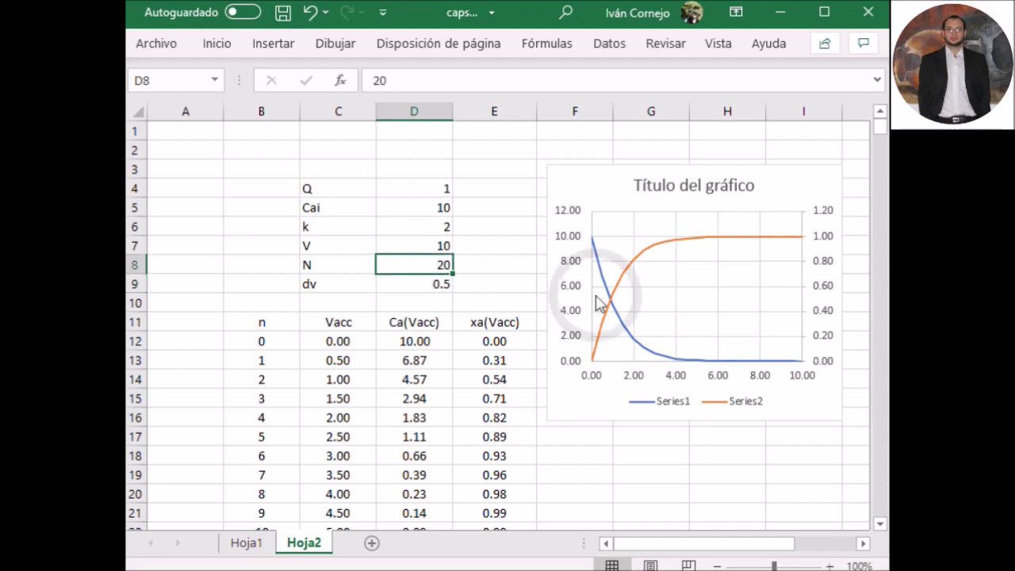
{"action": "mouse_move", "coordinate": [619, 312]}
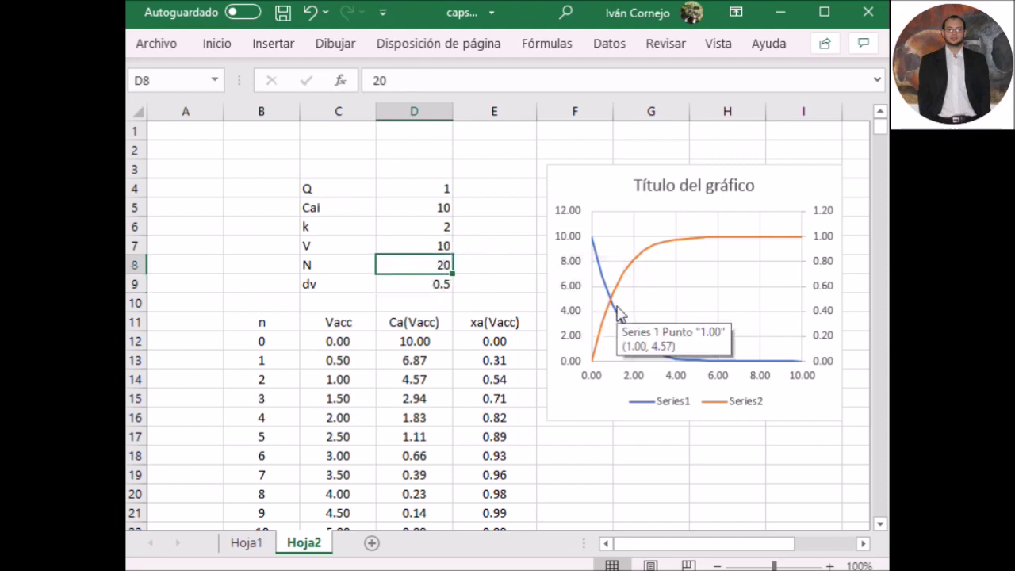
{"action": "type", "text": "100"}
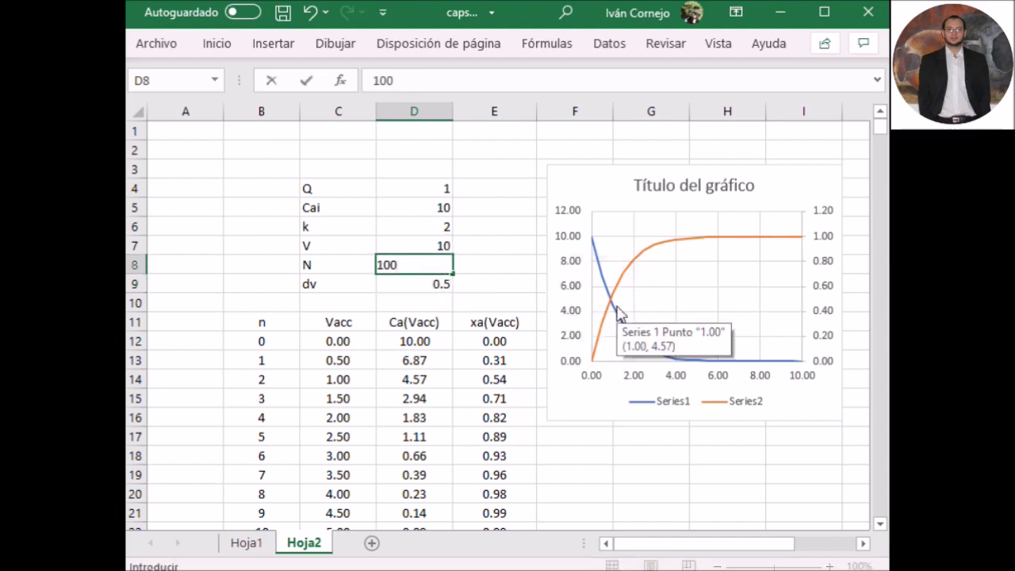
{"action": "key", "text": "Return"}
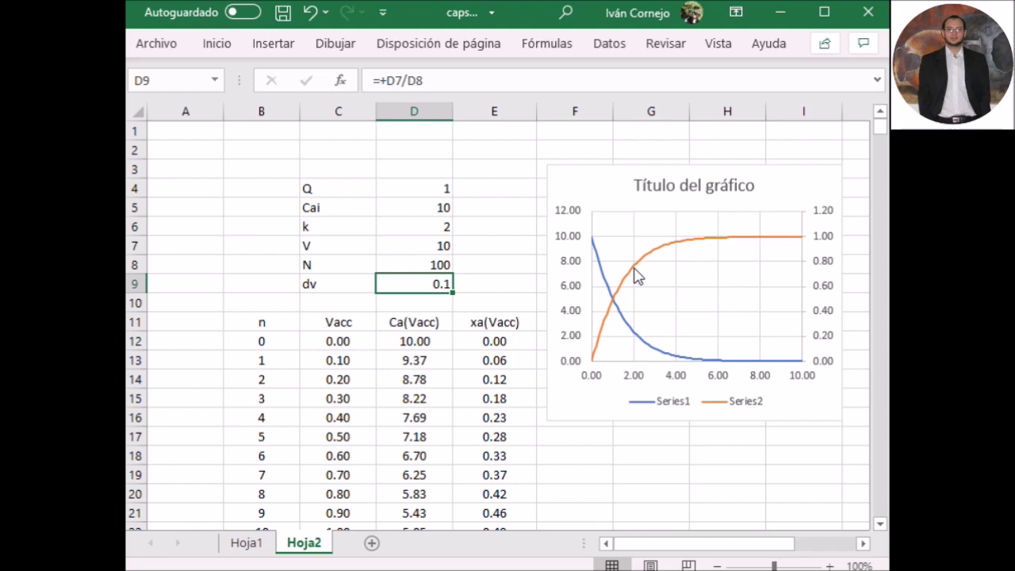
Set the number of divisions N in D8 to 200
{"action": "key", "text": "Up"}
{"action": "mouse_move", "coordinate": [638, 275]}
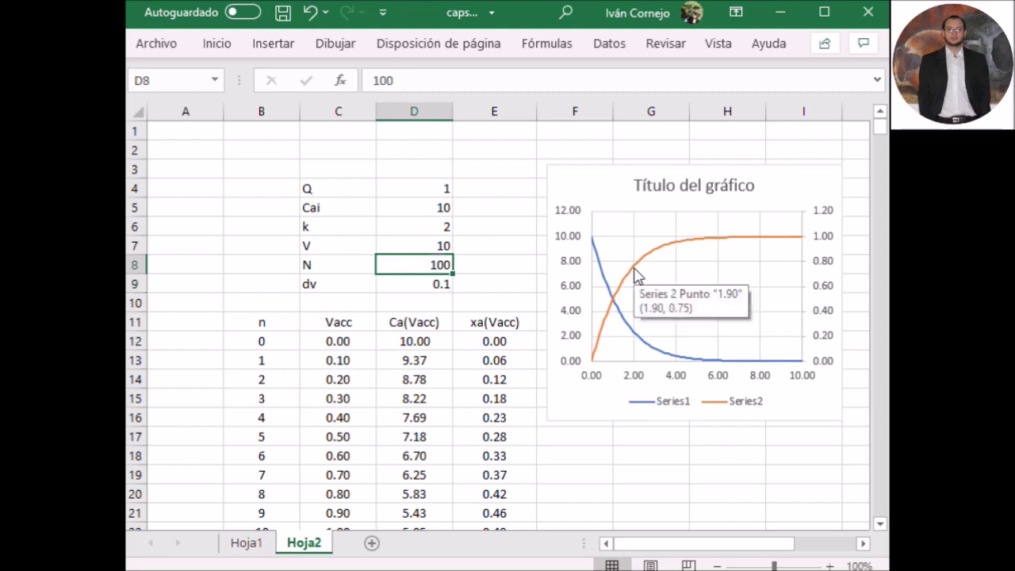
{"action": "type", "text": "200"}
{"action": "key", "text": "Return"}
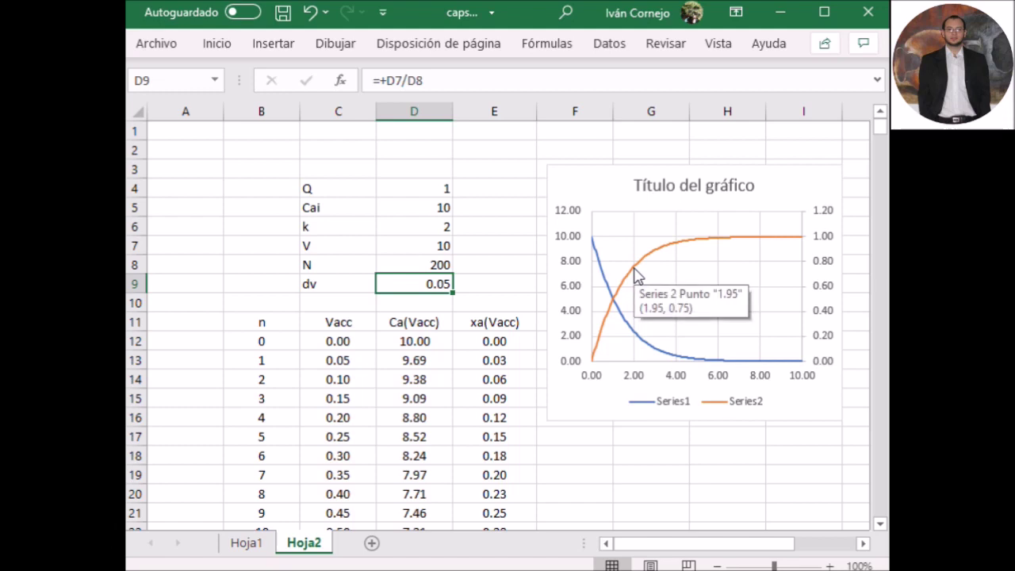
Change the number of divisions N in D8 to 400 and back to 200
{"action": "key", "text": "Up"}
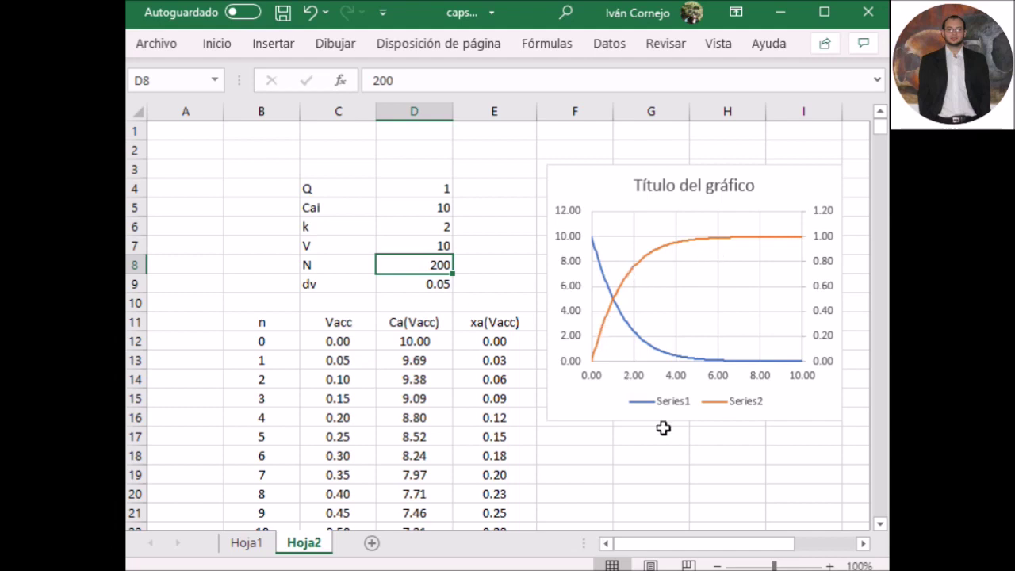
{"action": "type", "text": "400"}
{"action": "key", "text": "Return"}
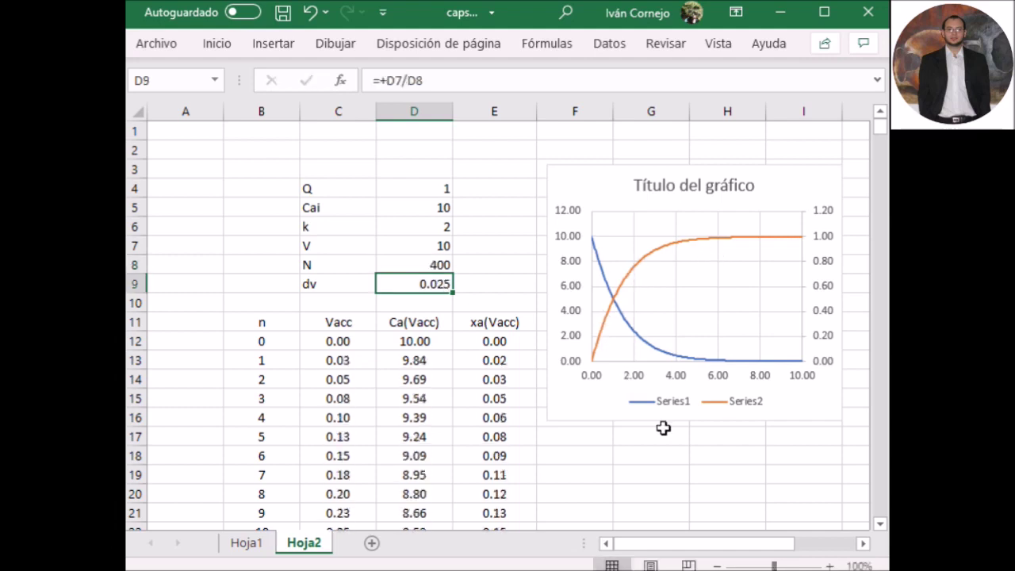
{"action": "key", "text": "Up"}
{"action": "type", "text": "200"}
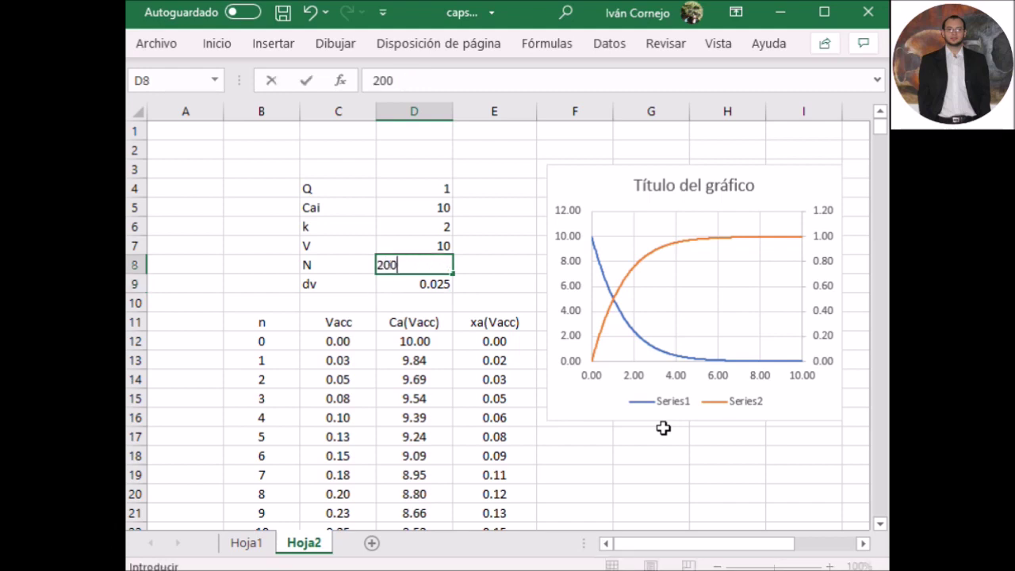
{"action": "key", "text": "Return"}
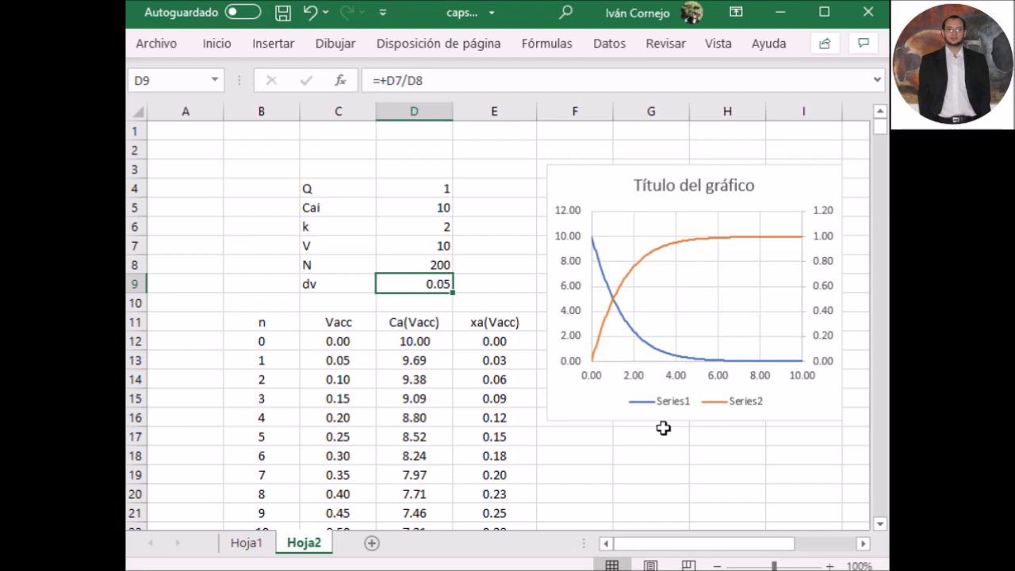
Reduce the number of divisions N in D8 to 20 and further to 10
{"action": "key", "text": "Up"}
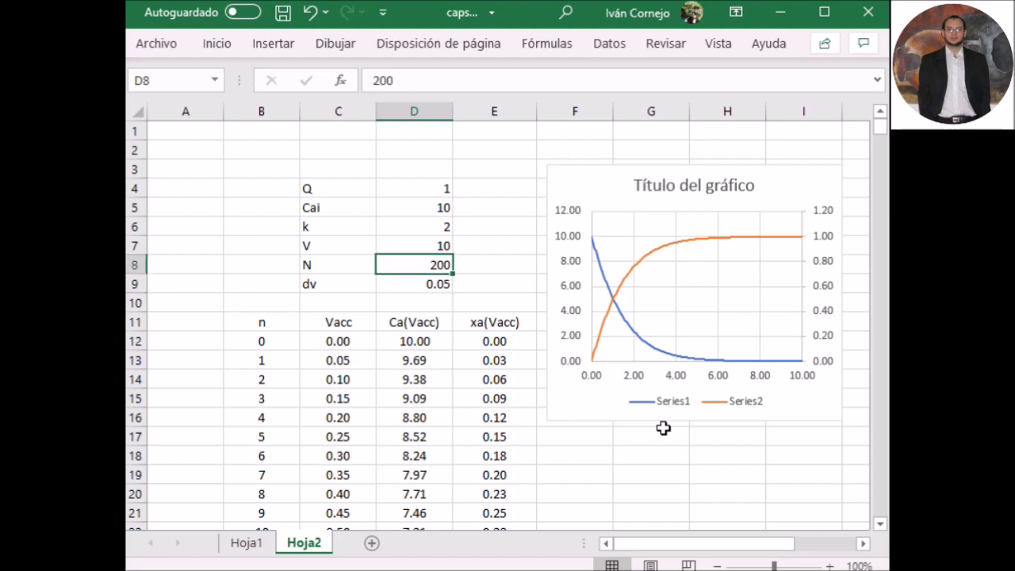
{"action": "key", "text": "F2"}
{"action": "key", "text": "BackSpace"}
{"action": "key", "text": "Return"}
{"action": "key", "text": "Up"}
{"action": "type", "text": "10"}
{"action": "key", "text": "Return"}
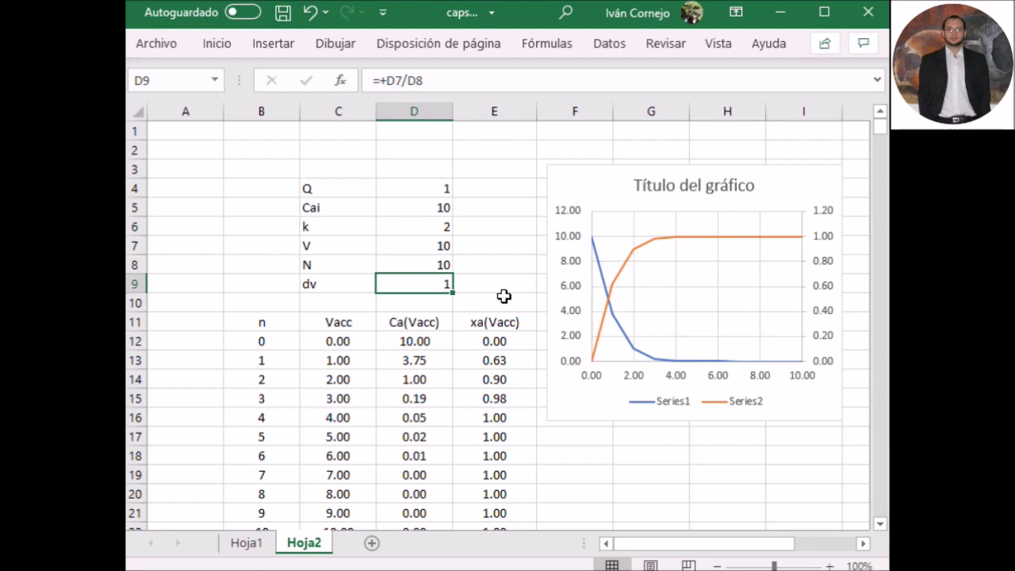
Set the number of divisions N in D8 to 8
{"action": "key", "text": "Up"}
{"action": "type", "text": "8"}
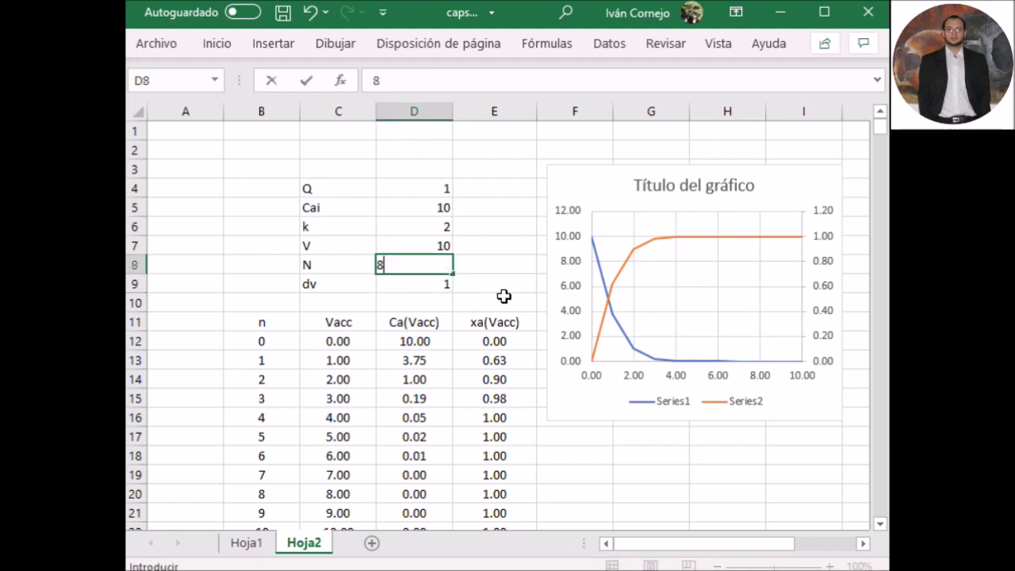
{"action": "key", "text": "Return"}
Set the number of divisions N in D8 to 7 and inspect the Ca(Vacc) formula in D18
{"action": "key", "text": "Up"}
{"action": "type", "text": "7"}
{"action": "key", "text": "Return"}
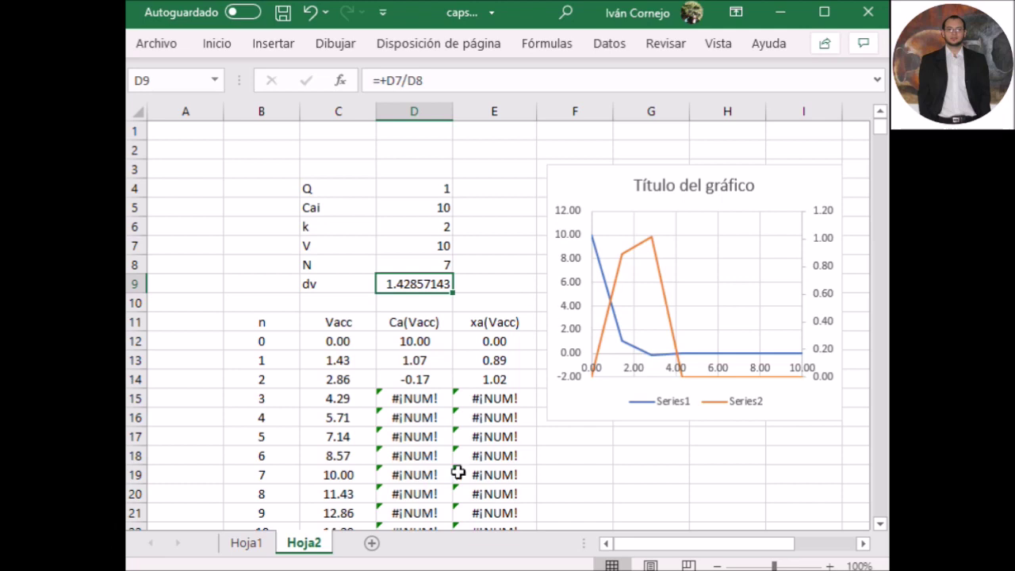
{"action": "left_click", "coordinate": [422, 455]}
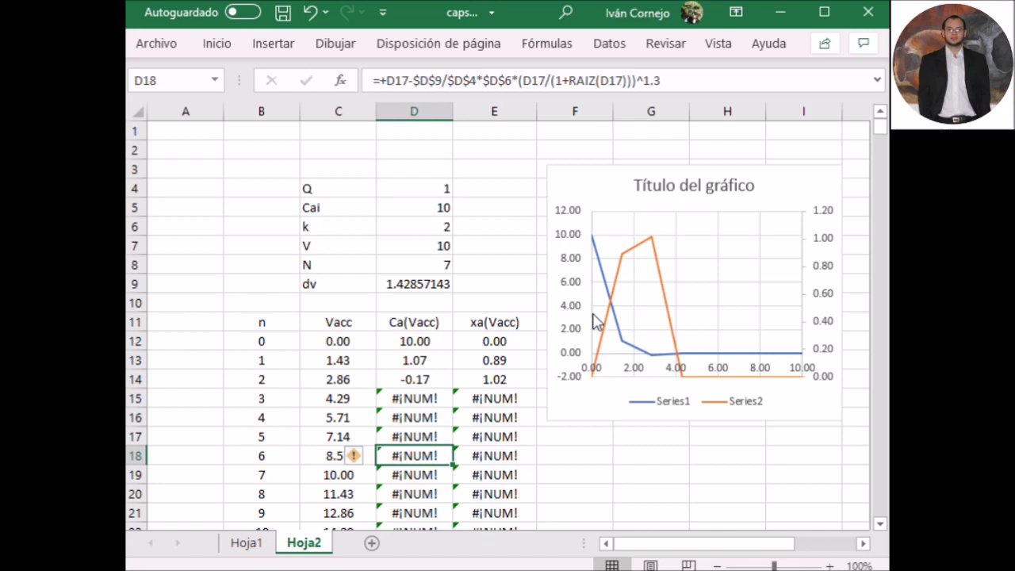
{"action": "left_click", "coordinate": [710, 489]}
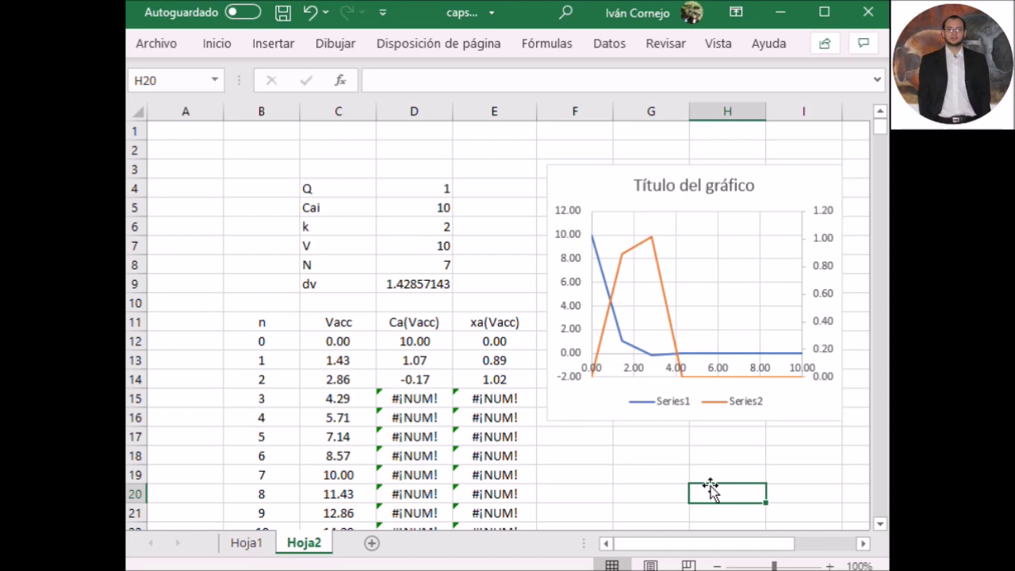
Set the number of divisions N in D8 to 10
{"action": "key", "text": "Up"}
{"action": "key", "text": "Up"}
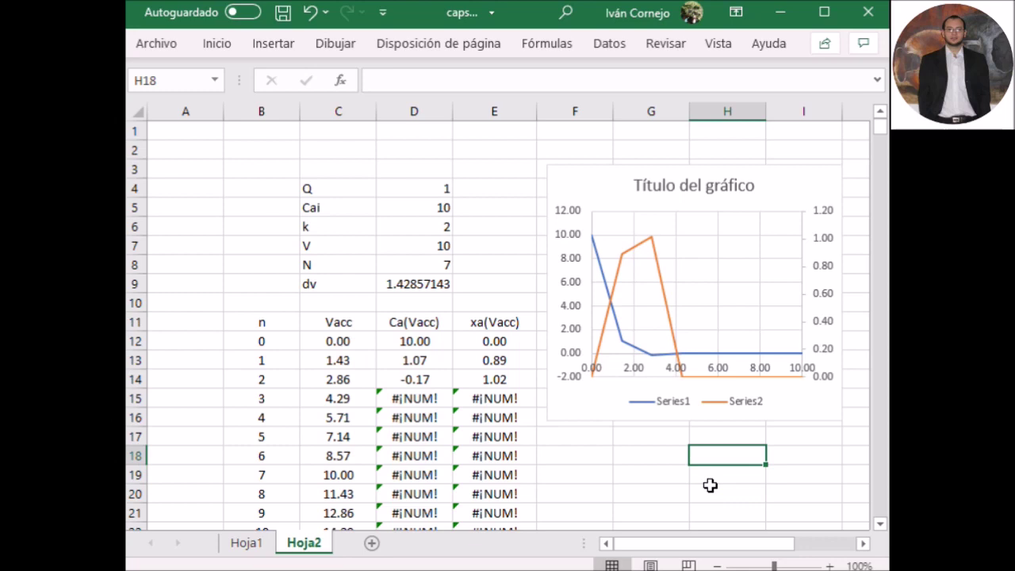
{"action": "key", "text": "Left"}
{"action": "key", "text": "Left"}
{"action": "key", "text": "Left"}
{"action": "key", "text": "Left"}
{"action": "key", "text": "Left"}
{"action": "key", "text": "Left"}
{"action": "key", "text": "Up"}
{"action": "key", "text": "Up"}
{"action": "key", "text": "Up"}
{"action": "key", "text": "Up"}
{"action": "key", "text": "Up"}
{"action": "key", "text": "Up"}
{"action": "key", "text": "Up"}
{"action": "key", "text": "Up"}
{"action": "key", "text": "Up"}
{"action": "key", "text": "Up"}
{"action": "key", "text": "Right"}
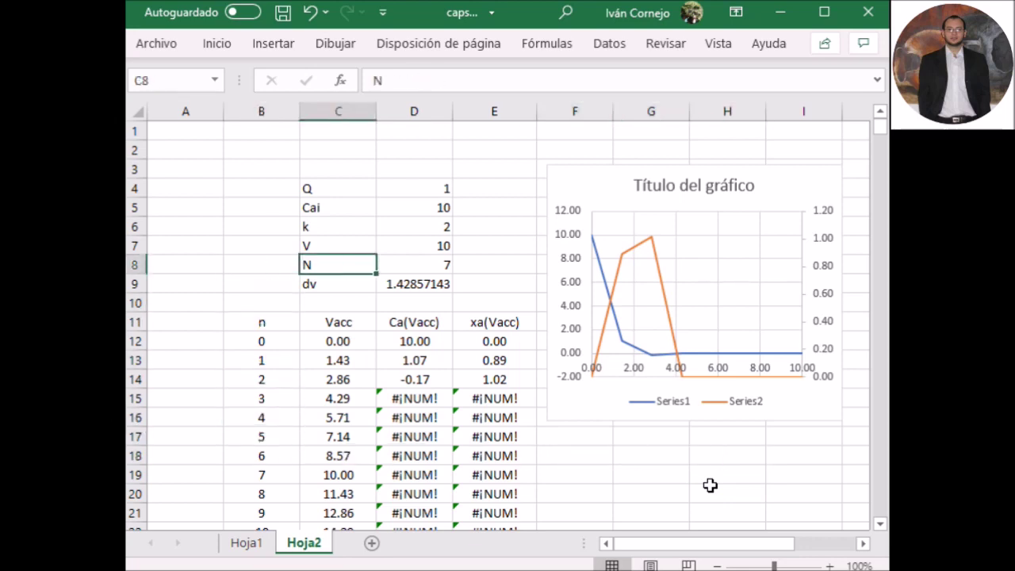
{"action": "key", "text": "Right"}
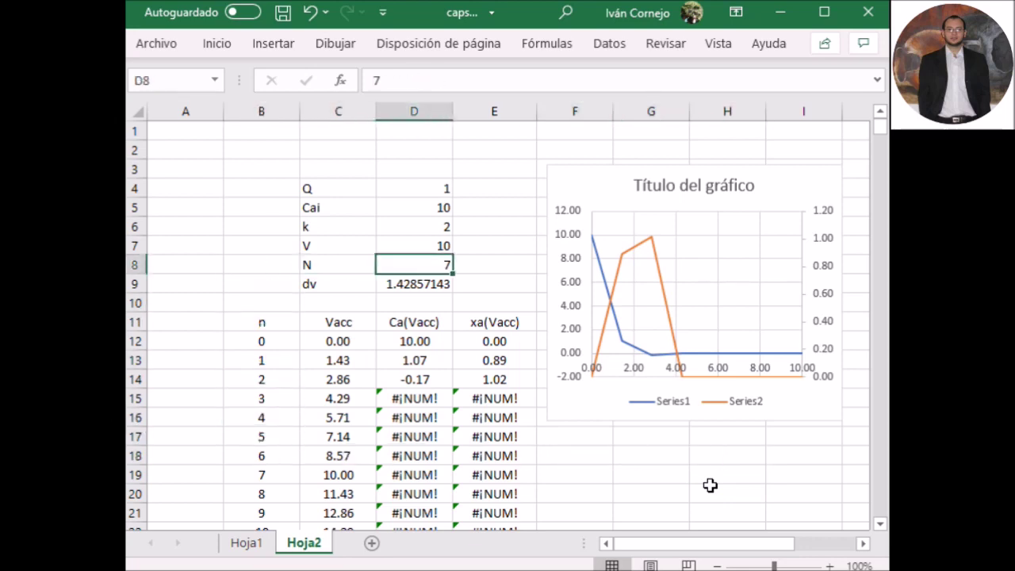
{"action": "type", "text": "10"}
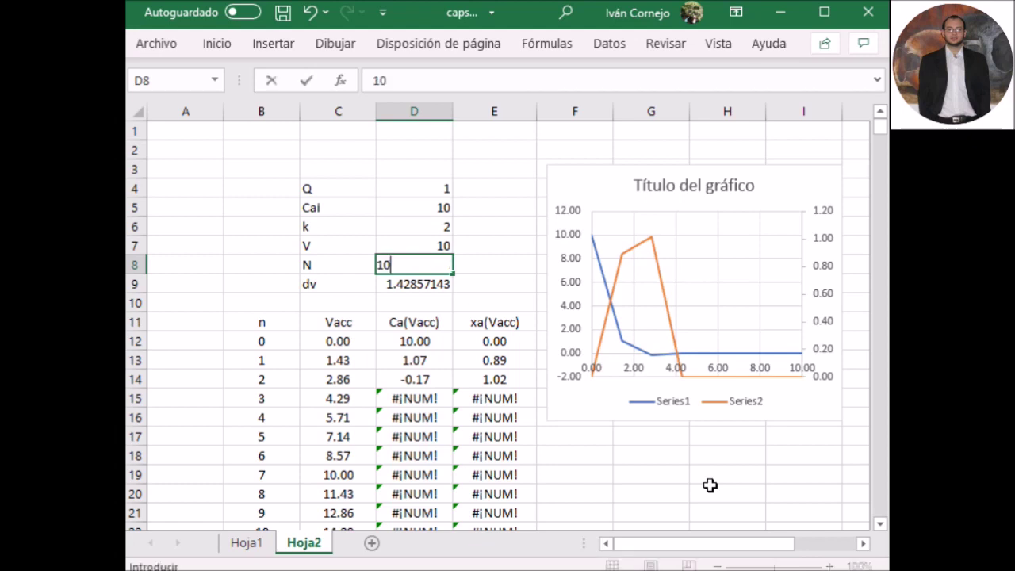
{"action": "key", "text": "Return"}
Raise the number of divisions N in D8 to 200 and further to 400
{"action": "key", "text": "Up"}
{"action": "type", "text": "200"}
{"action": "key", "text": "Return"}
{"action": "key", "text": "Up"}
{"action": "type", "text": "40"}
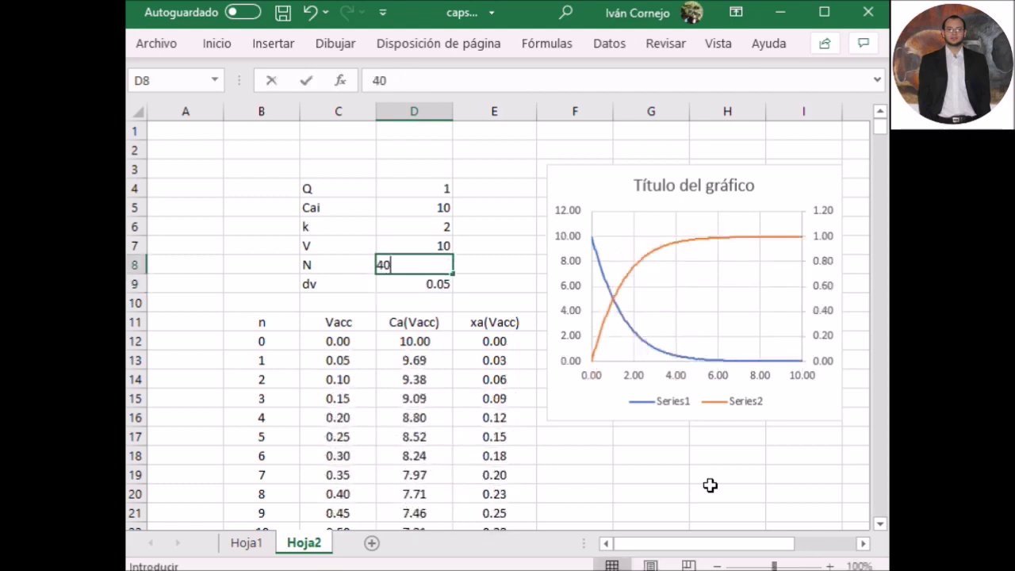
{"action": "type", "text": "0"}
{"action": "key", "text": "Return"}
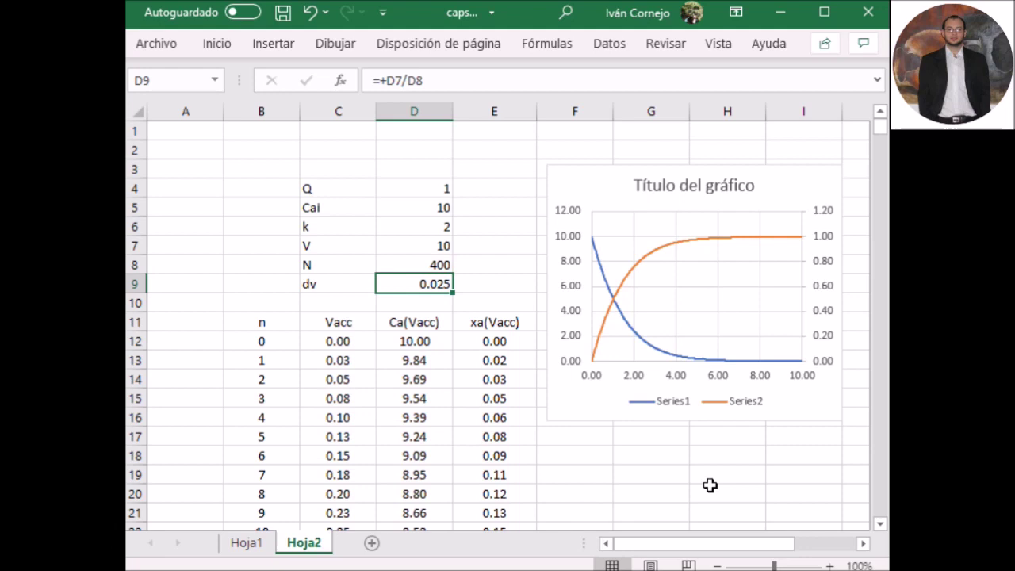
Check which cells the dv formula in D9 refers to, leaving the formula as it is
{"action": "key", "text": "Left"}
{"action": "key", "text": "Right"}
{"action": "key", "text": "F2"}
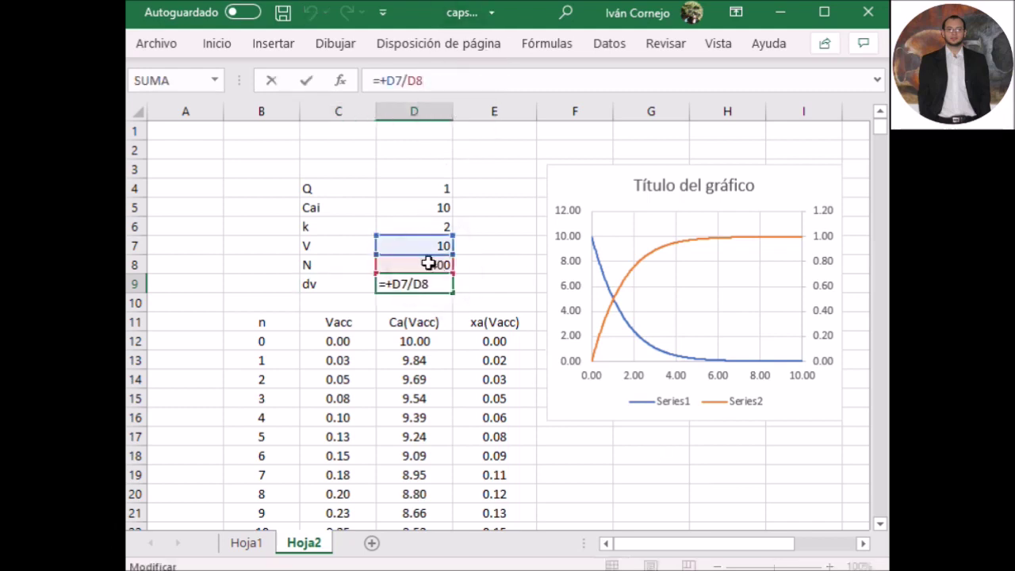
{"action": "key", "text": "ctrl+Return"}
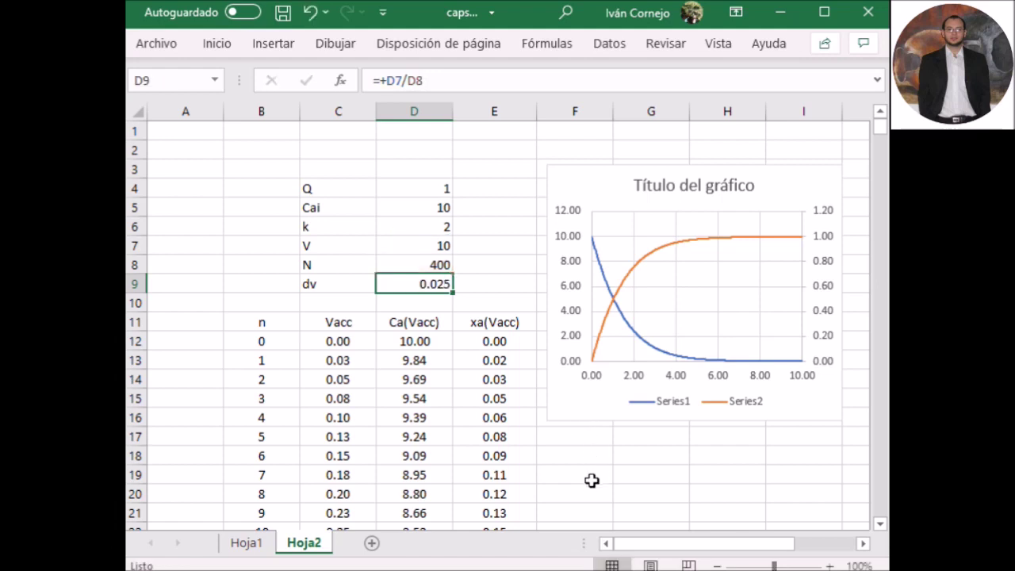
{"action": "left_click", "coordinate": [591, 480]}
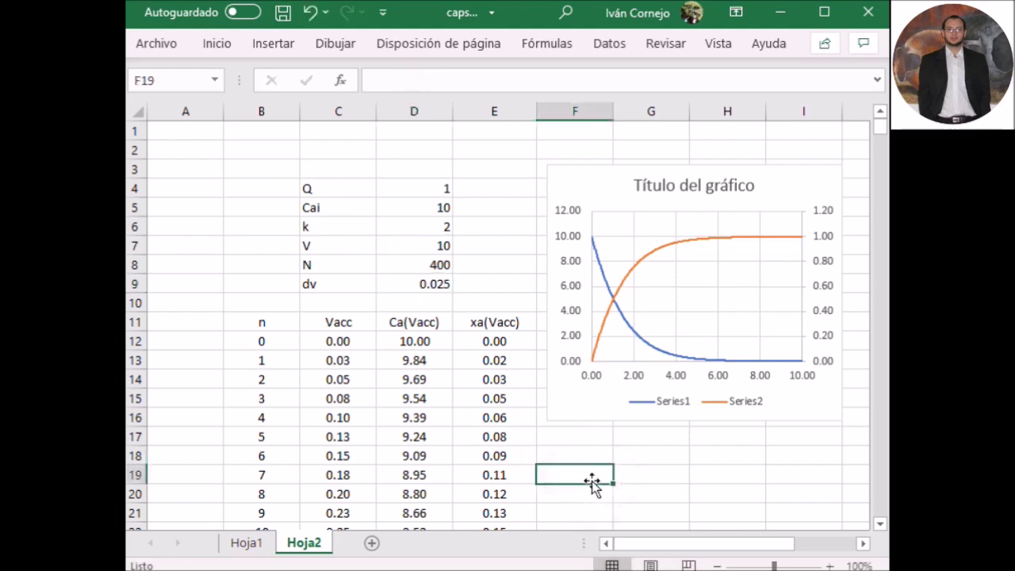